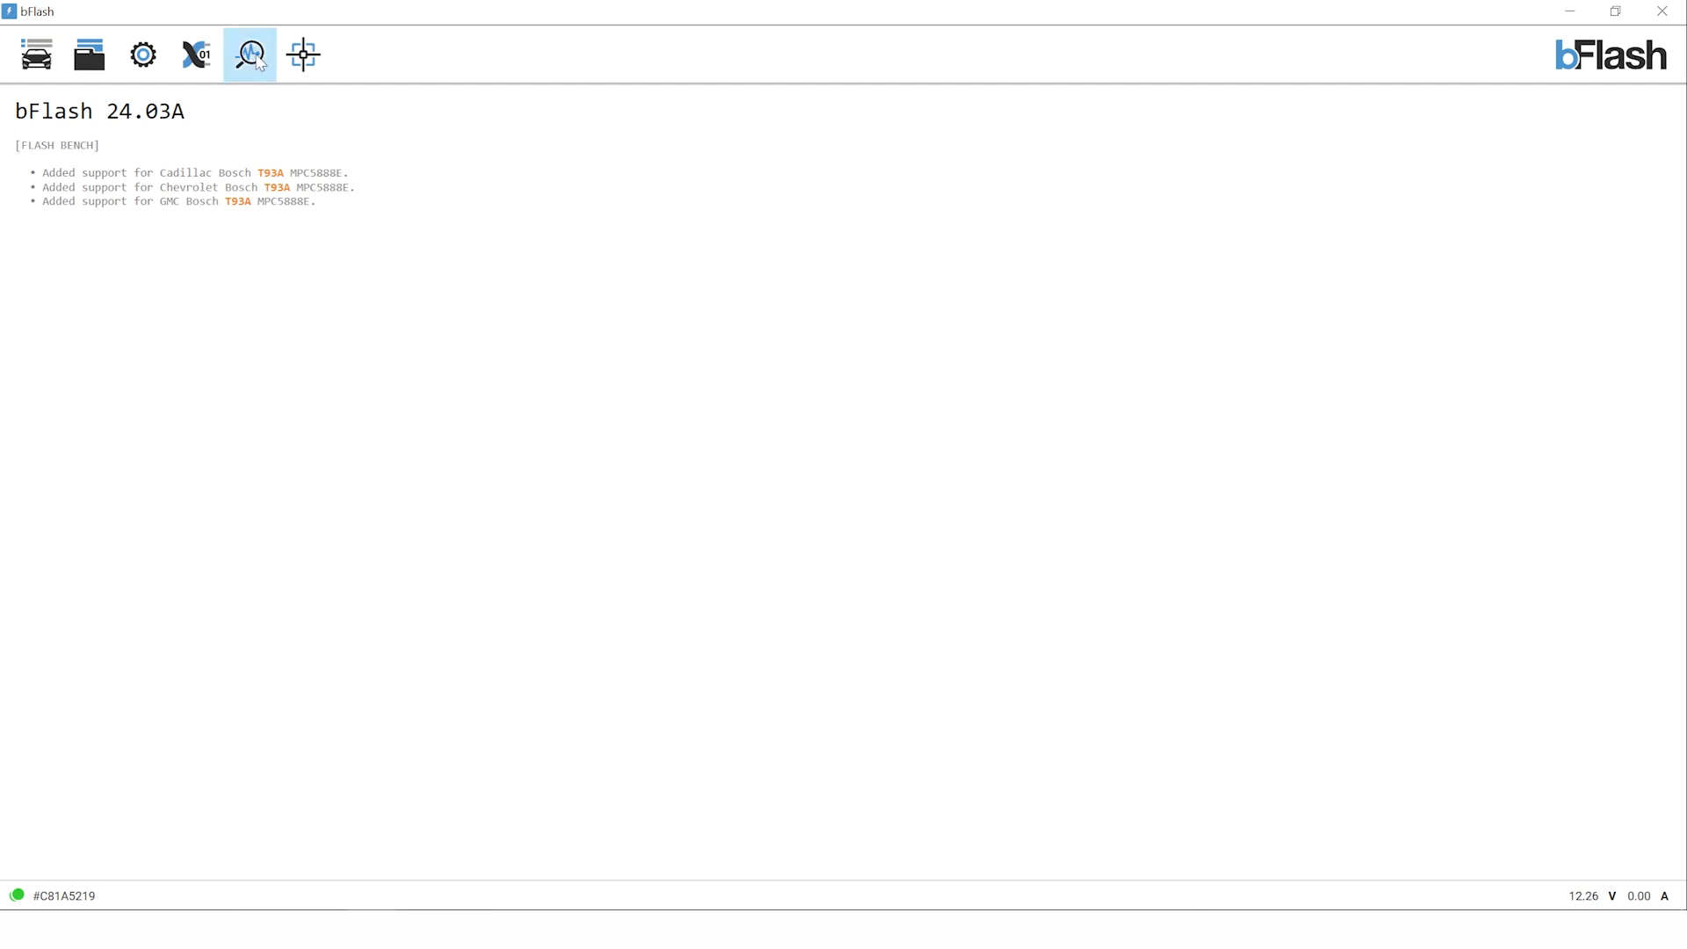
Choose Volkswagen as the make and Siemens SIMOS19.6 TC297 as the ECU.
click(52, 61)
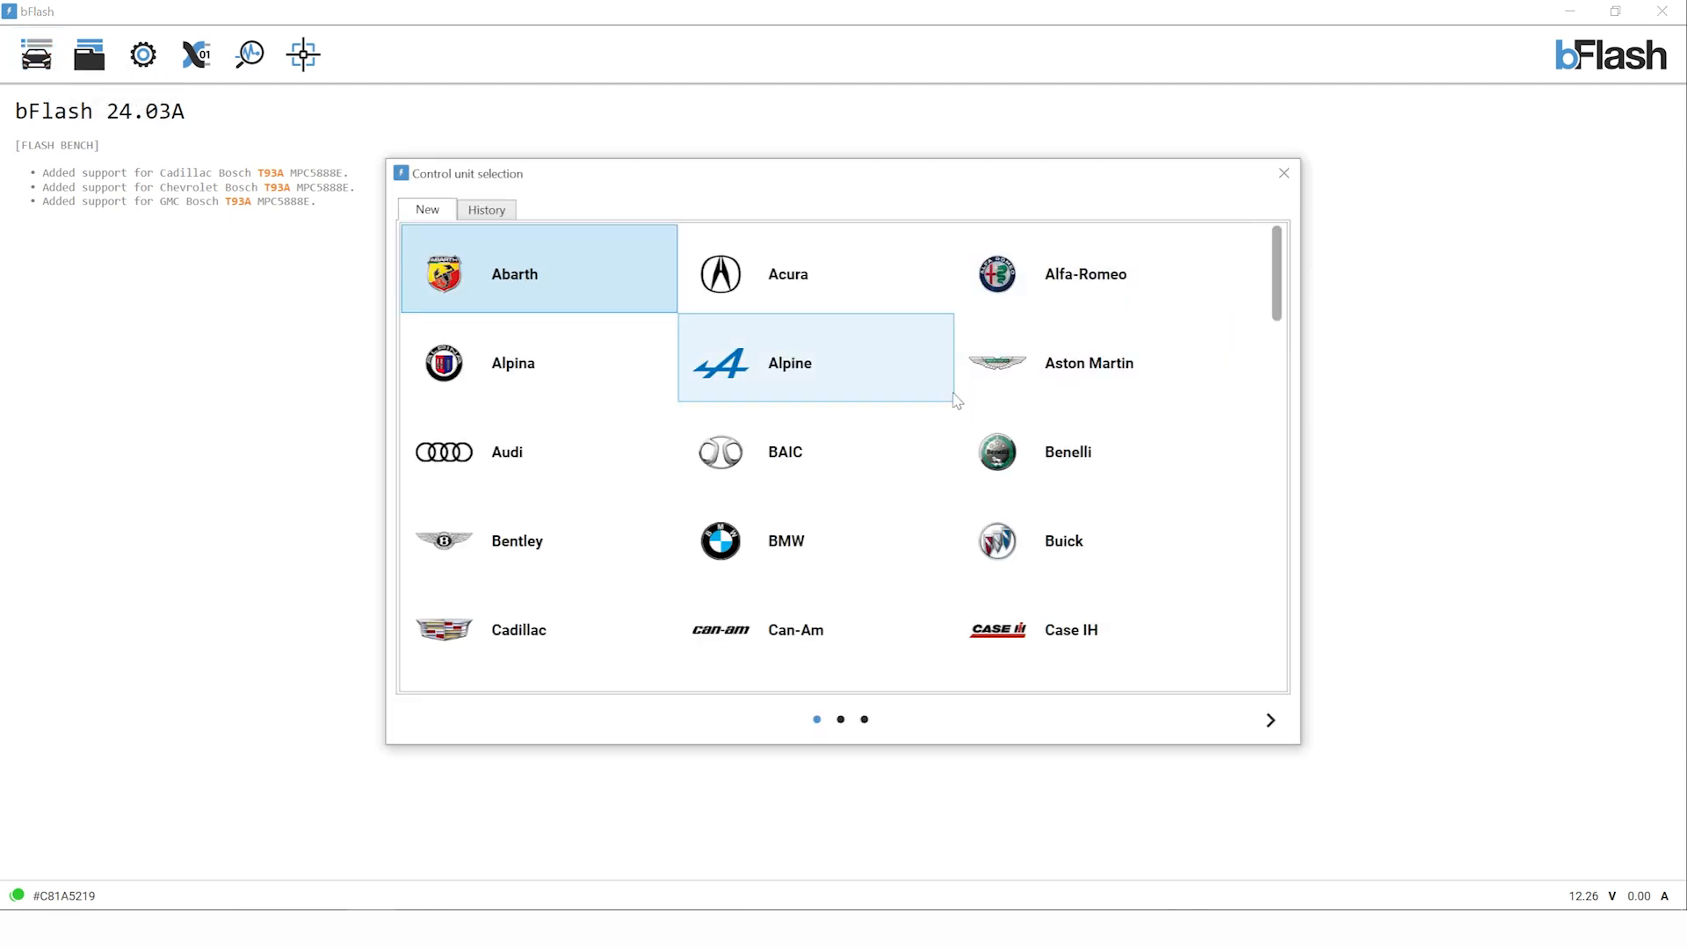
scroll(957, 399, down, 10)
scroll(958, 400, up, 6)
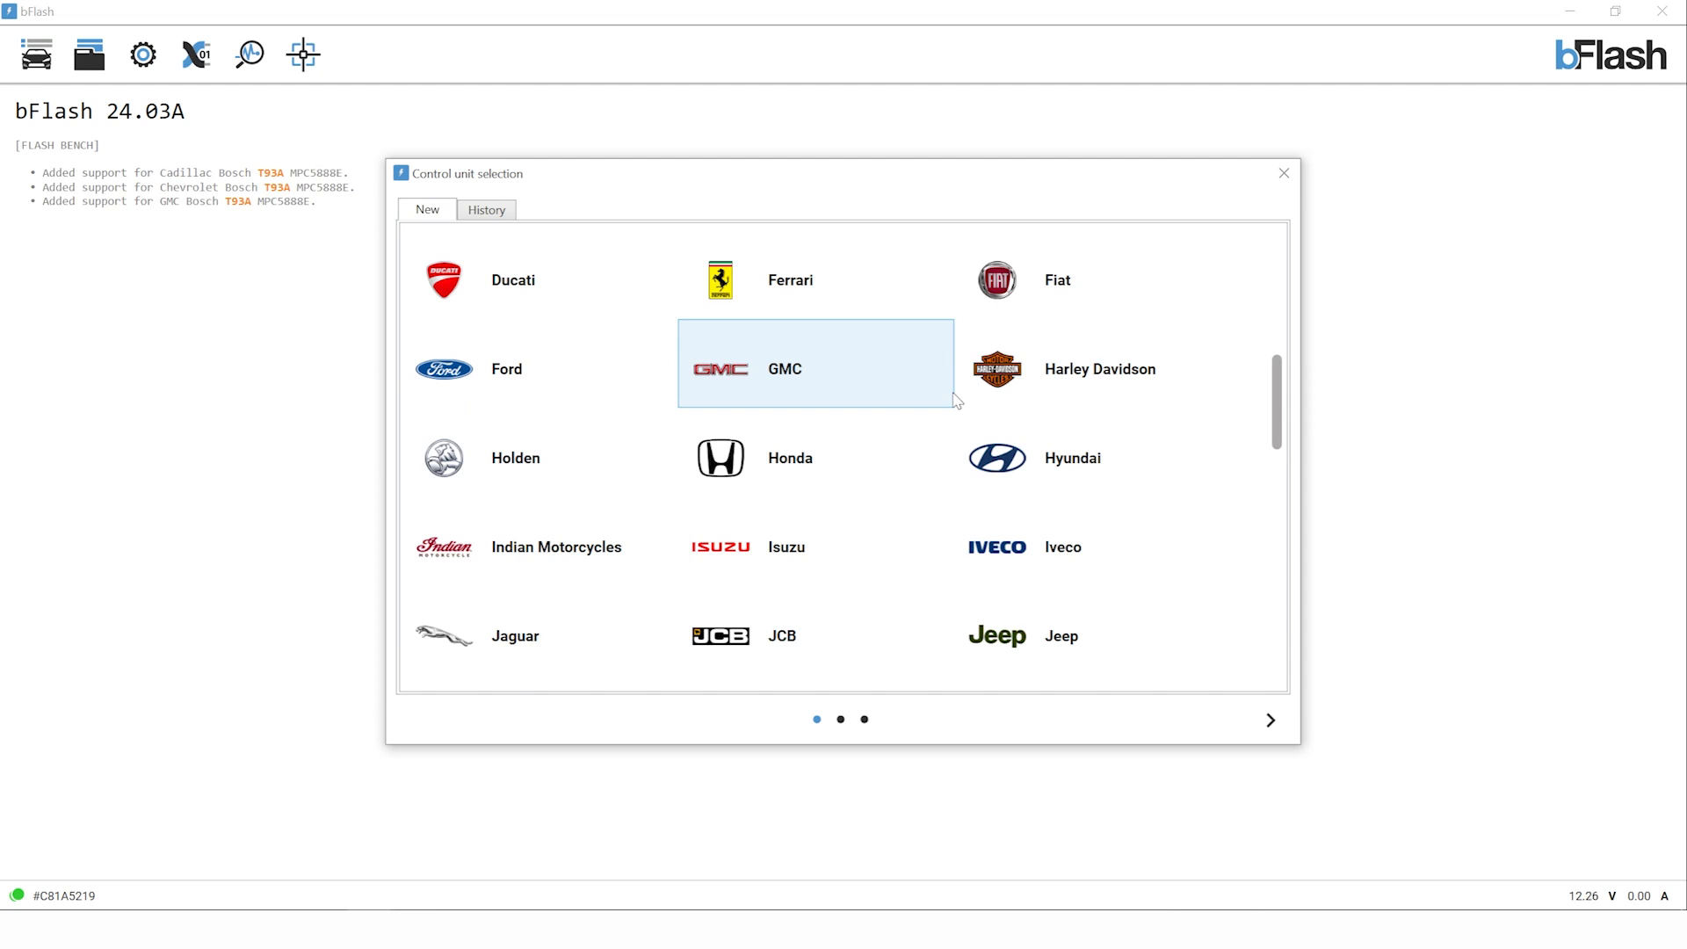
scroll(958, 400, down, 8)
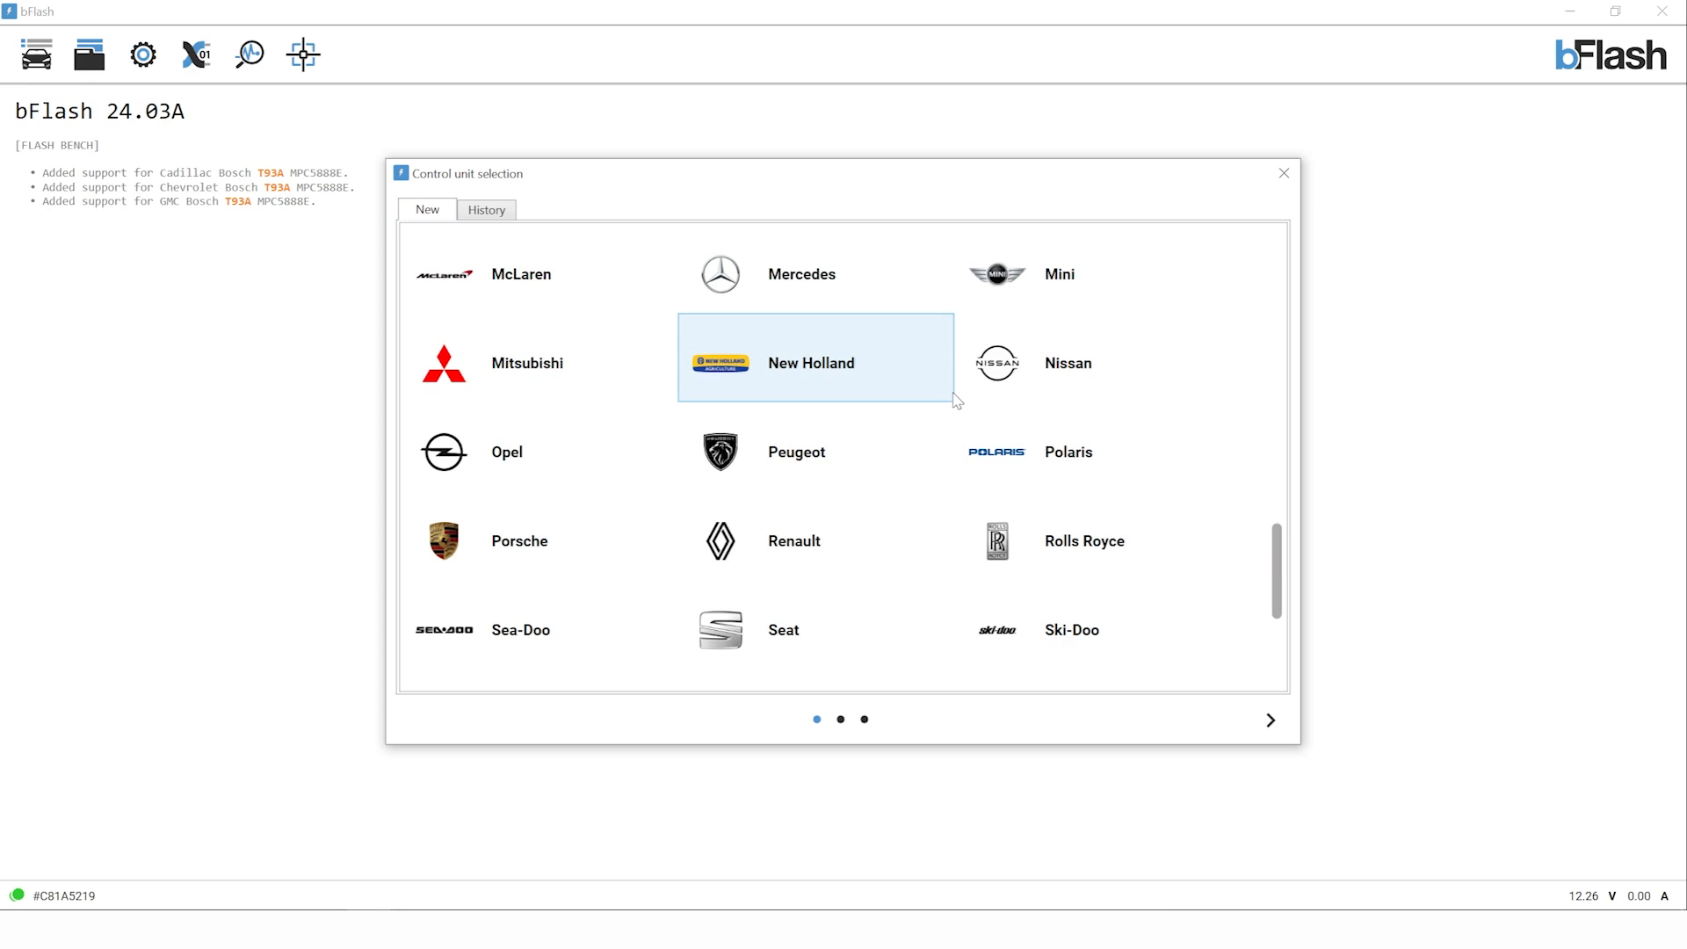
scroll(957, 400, down, 6)
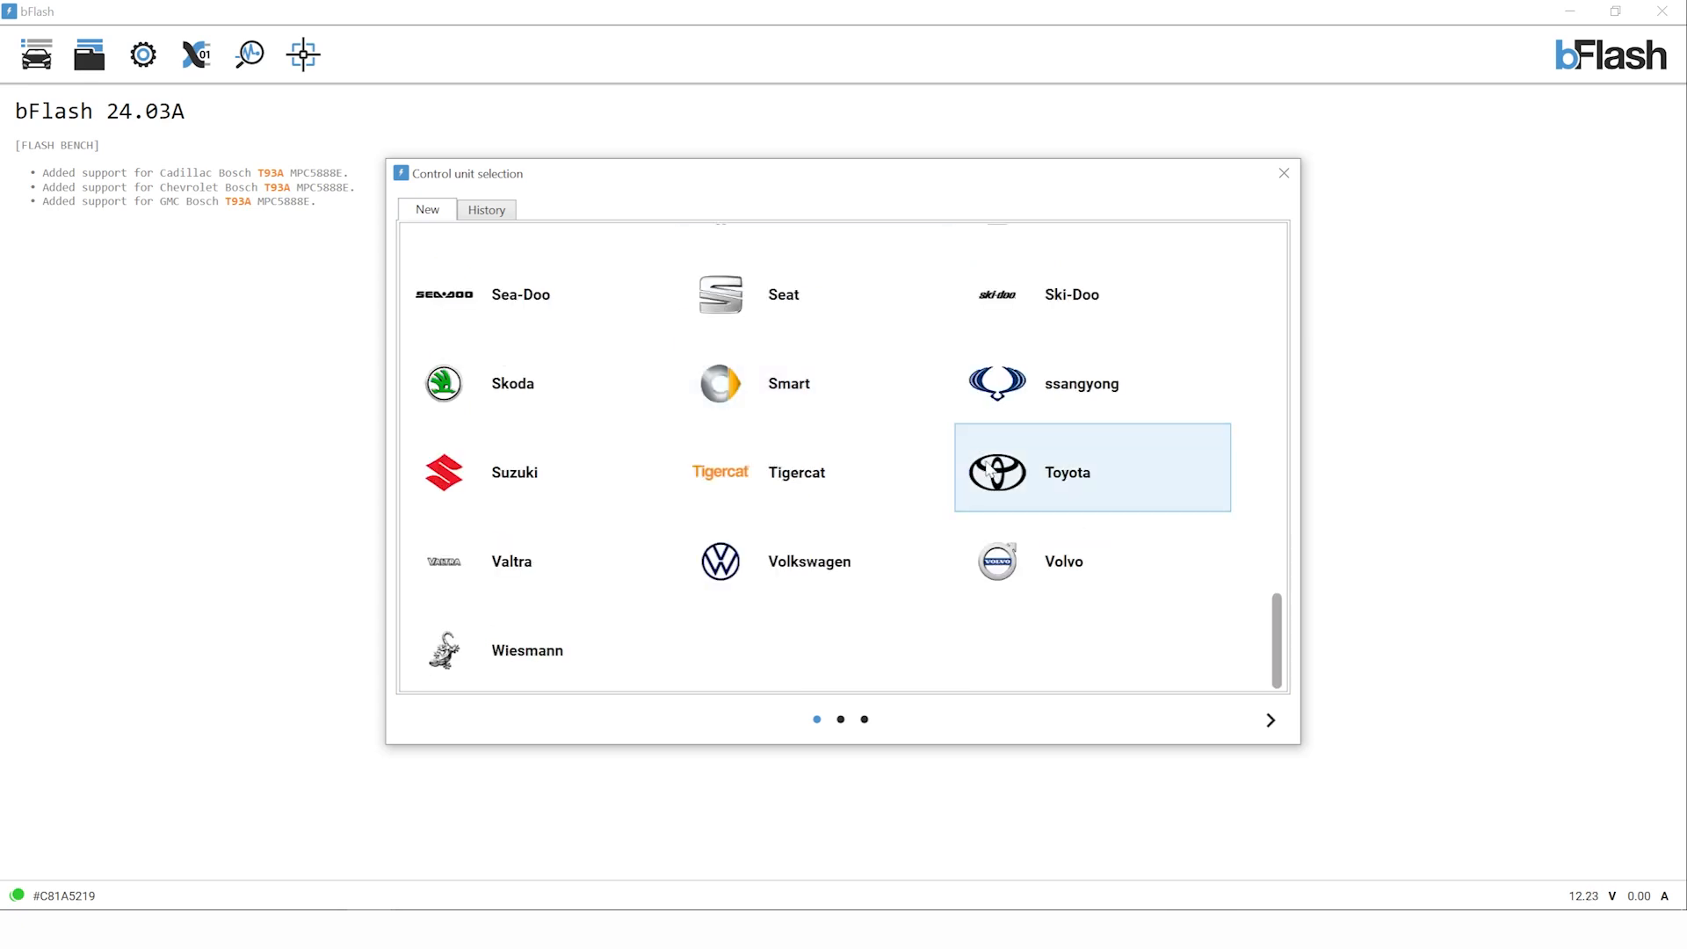
click(831, 565)
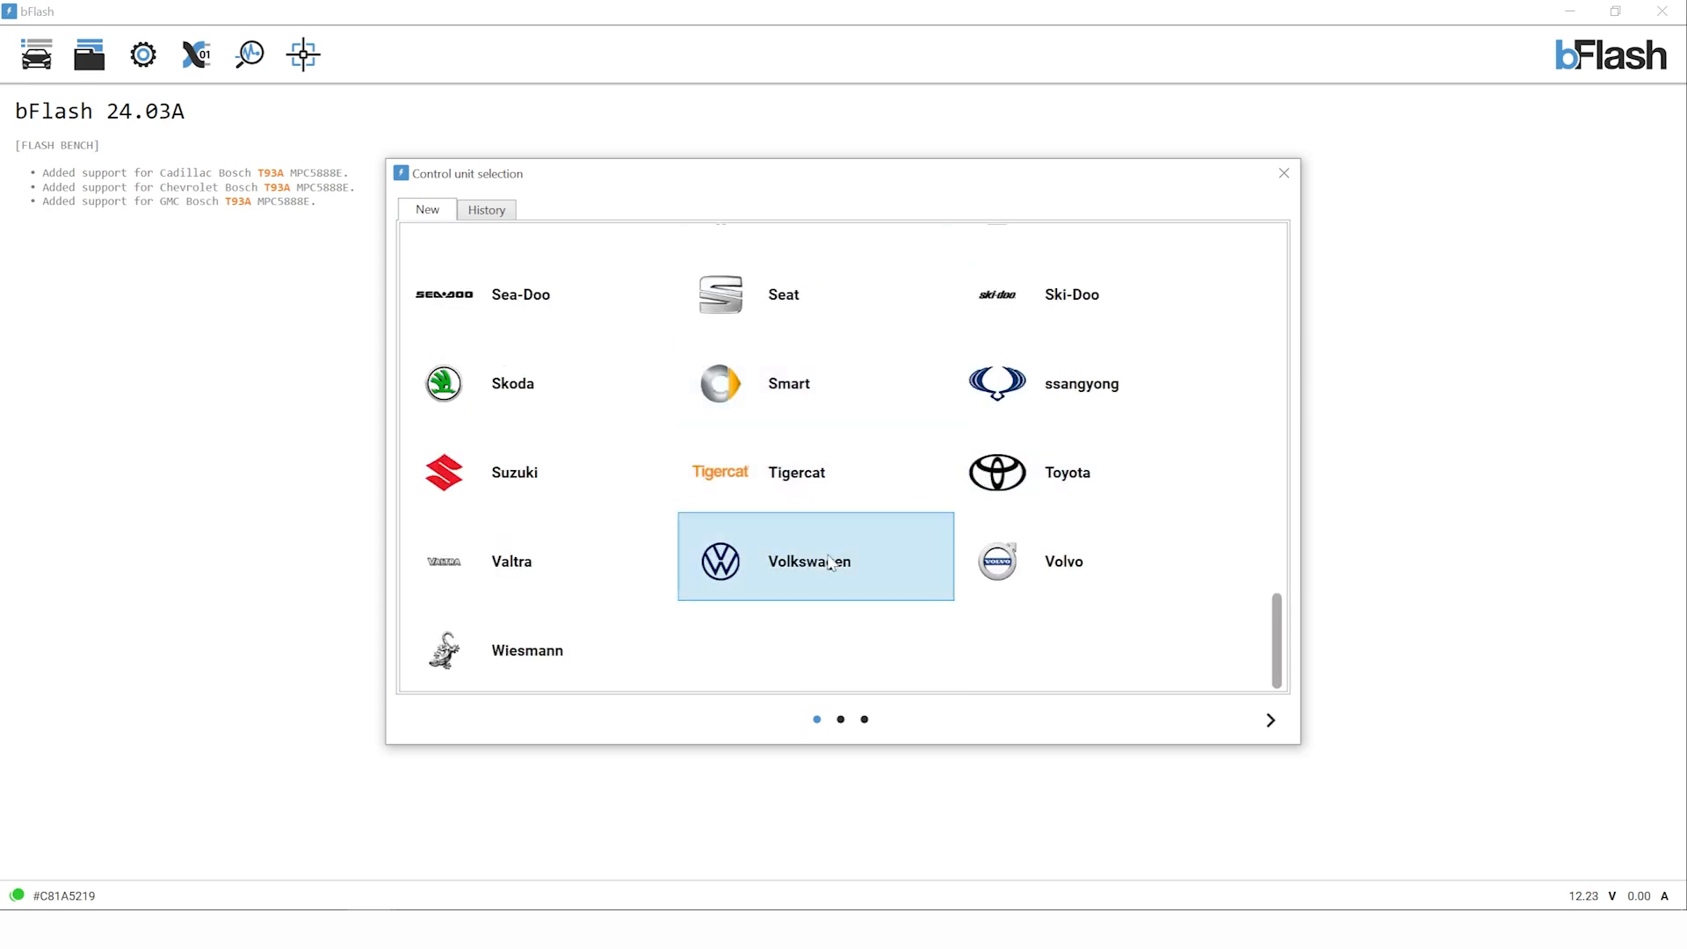
click(1271, 719)
scroll(1035, 514, down, 5)
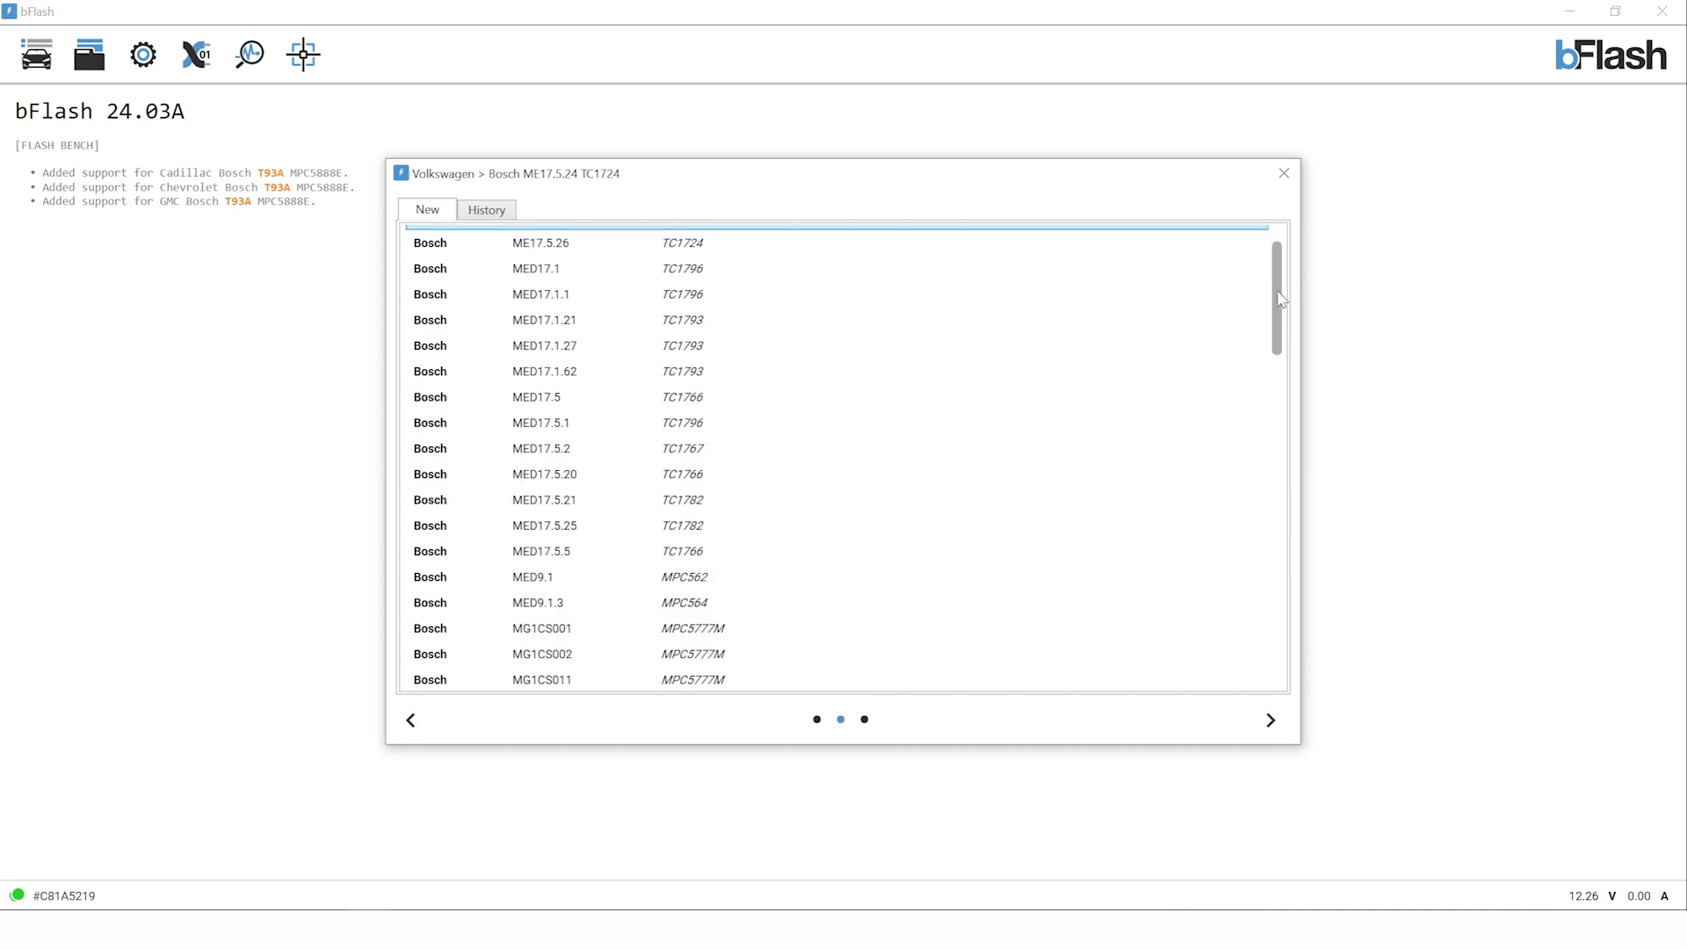
scroll(1293, 367, down, 3)
scroll(1293, 368, down, 1)
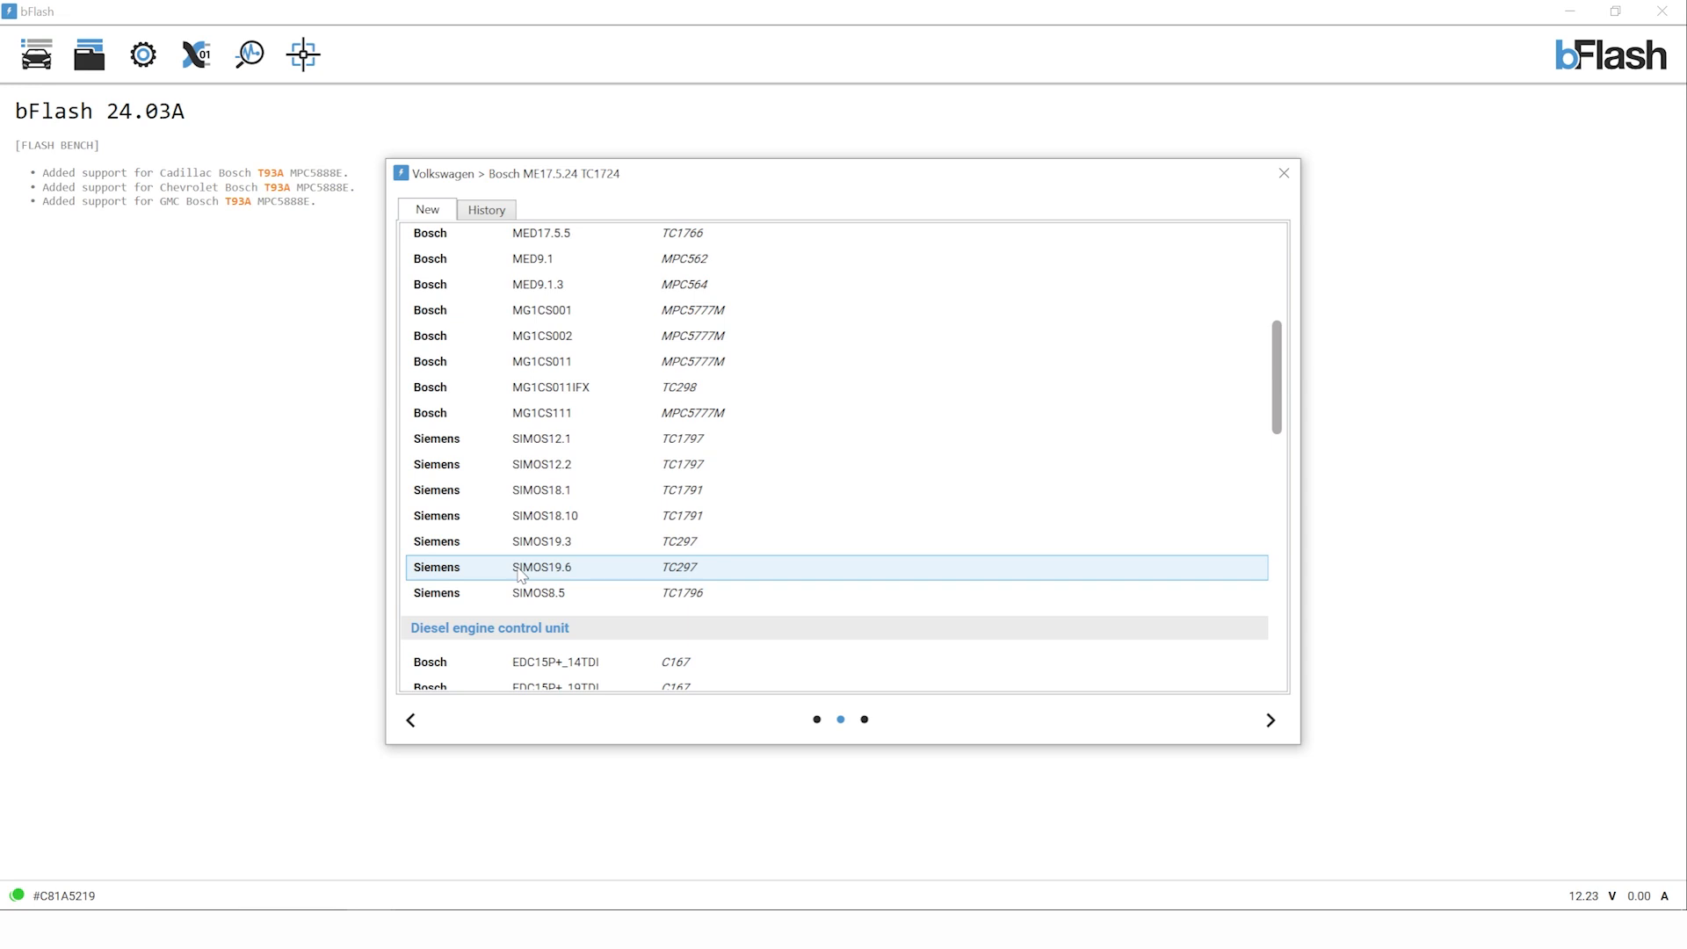
click(522, 575)
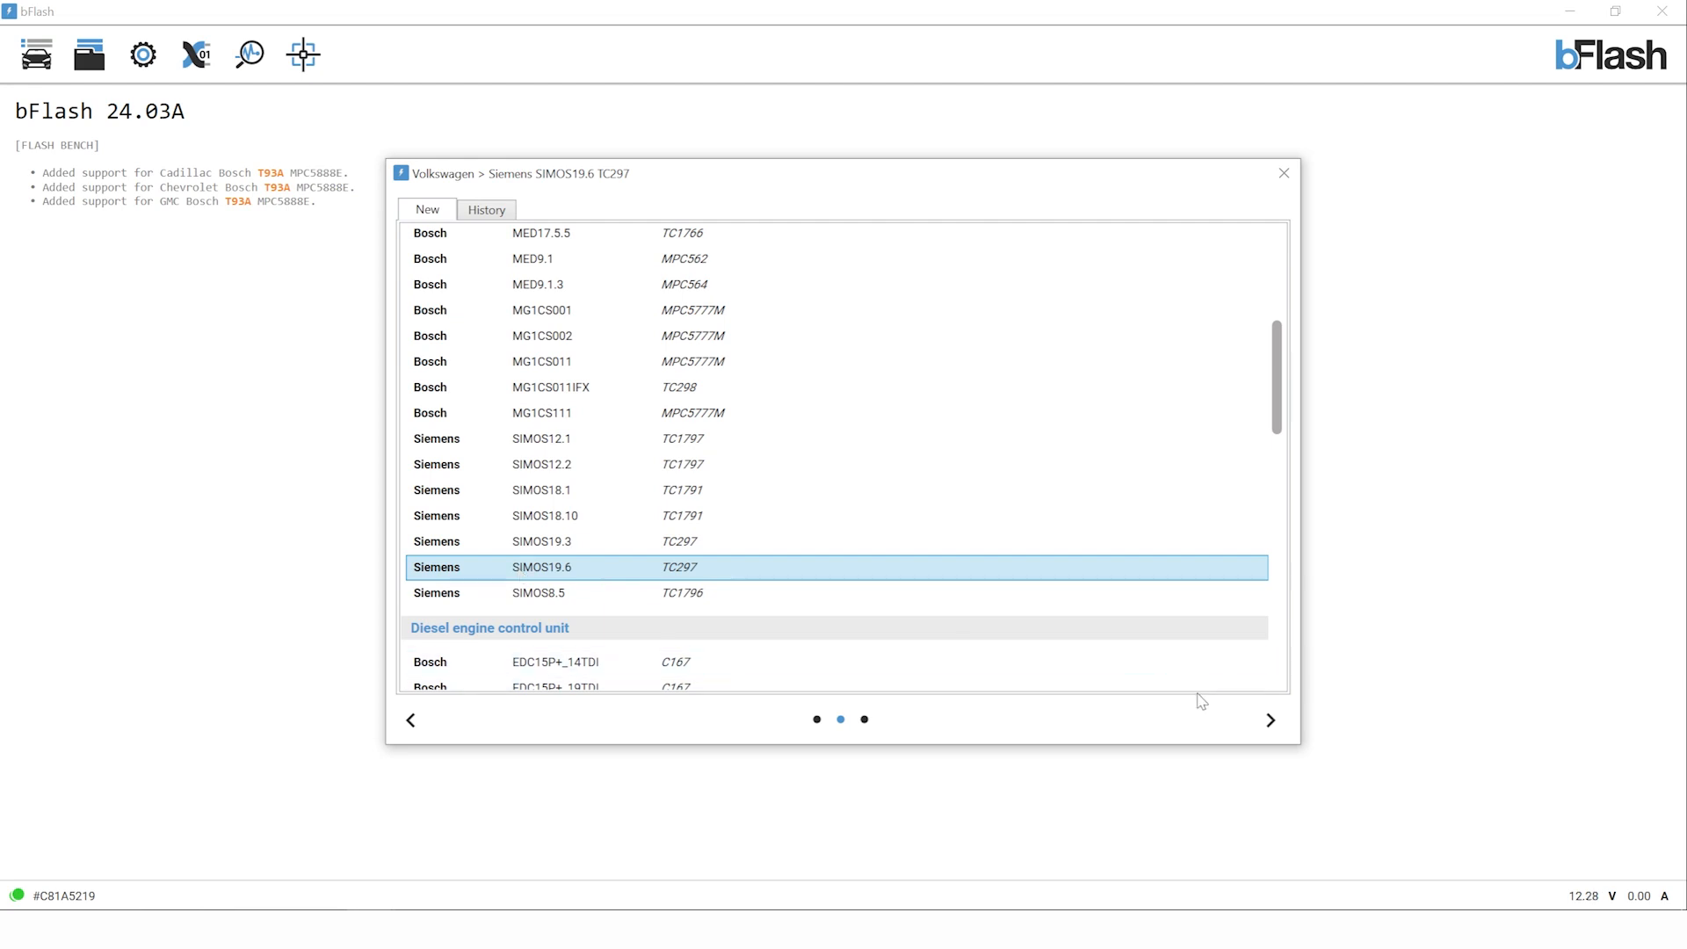
Confirm the SIMOS19.6 TC297 unit with the OBD Protocol read/write method.
click(1270, 719)
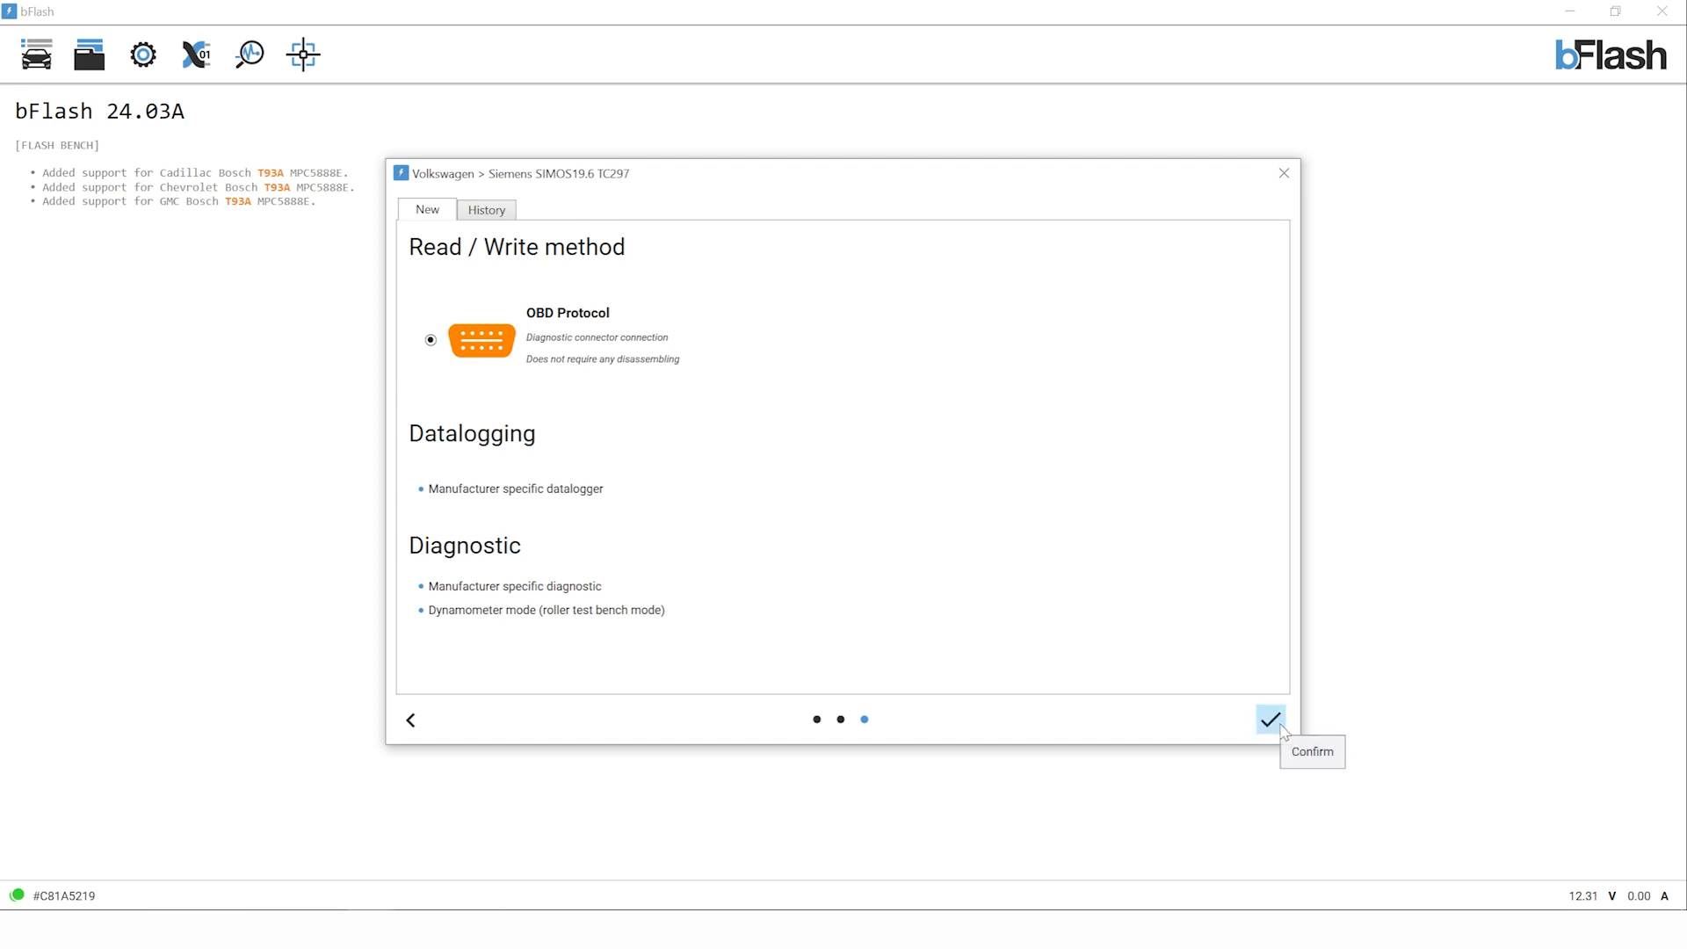
click(1274, 720)
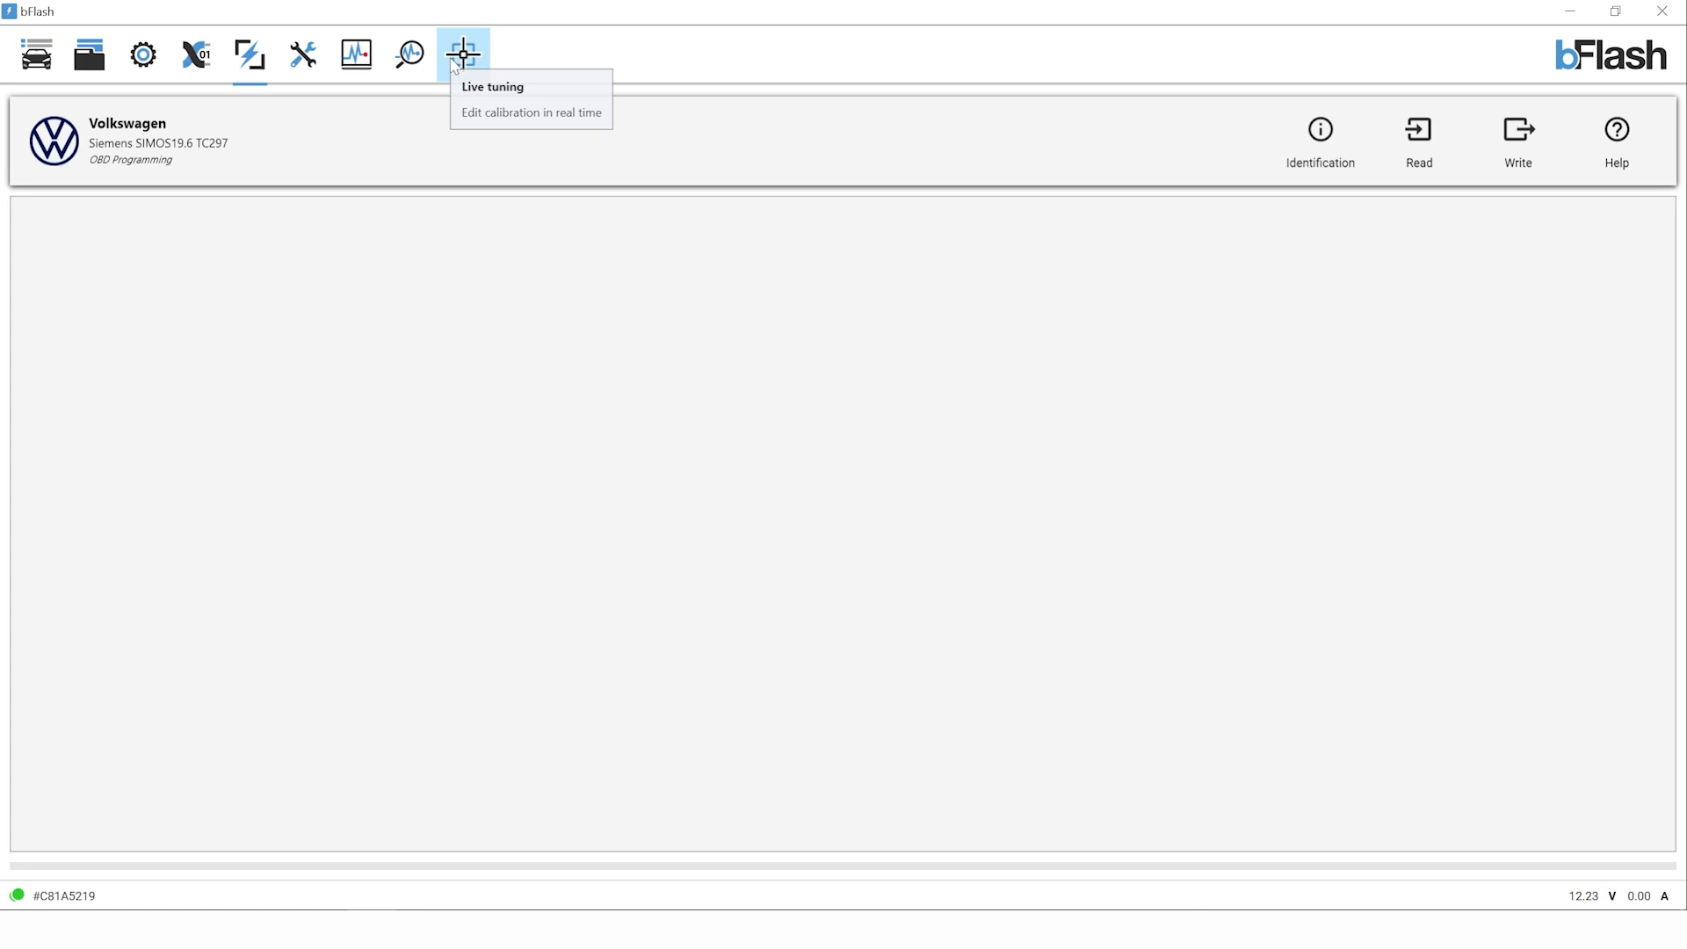
Switch to the OEM diagnostic page for the SIMOS19.6.
click(301, 55)
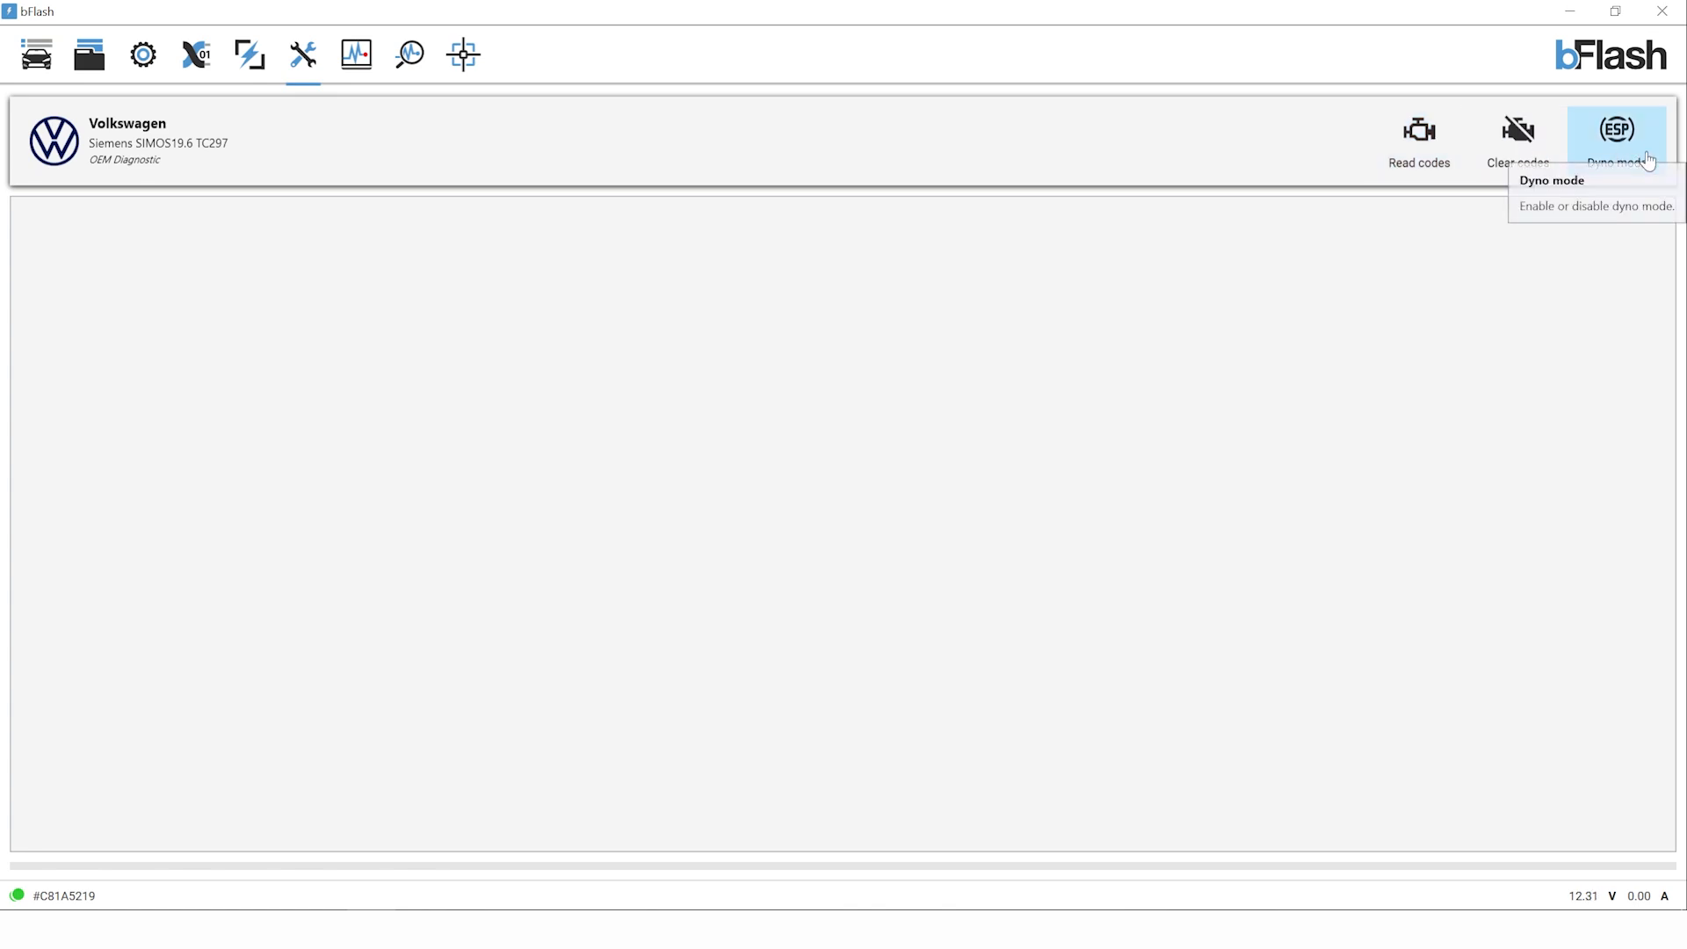
Read the six stored fault codes, then clear them.
click(1429, 149)
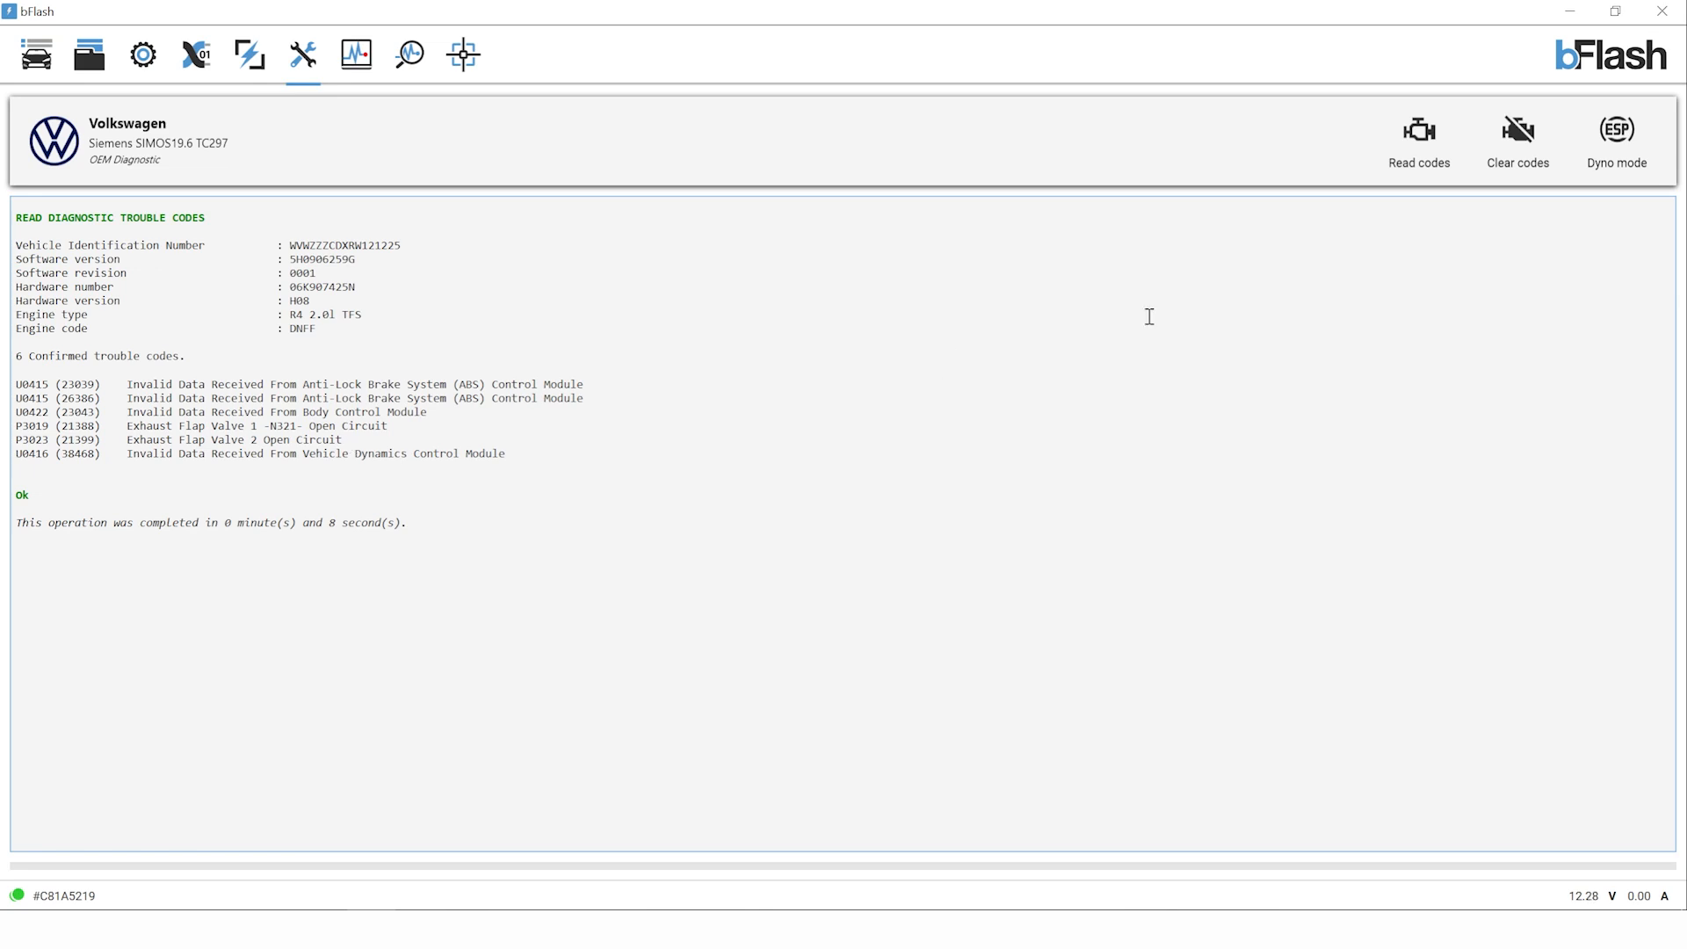
click(1529, 142)
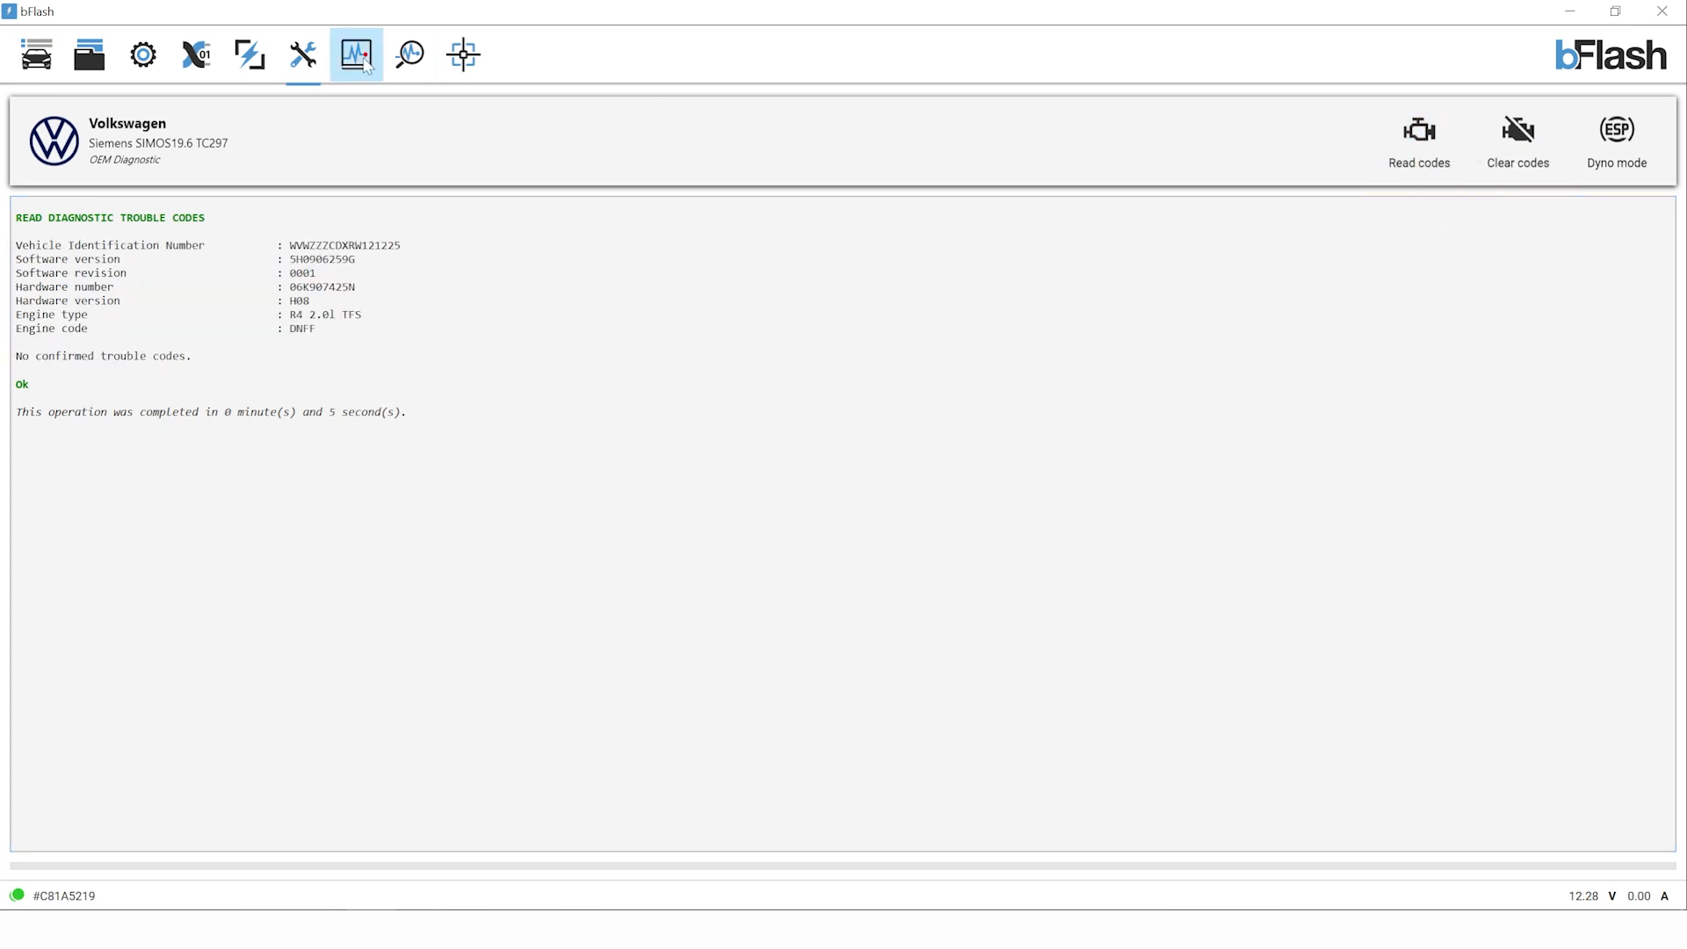
Return to flash programming and run ECU identification.
click(246, 63)
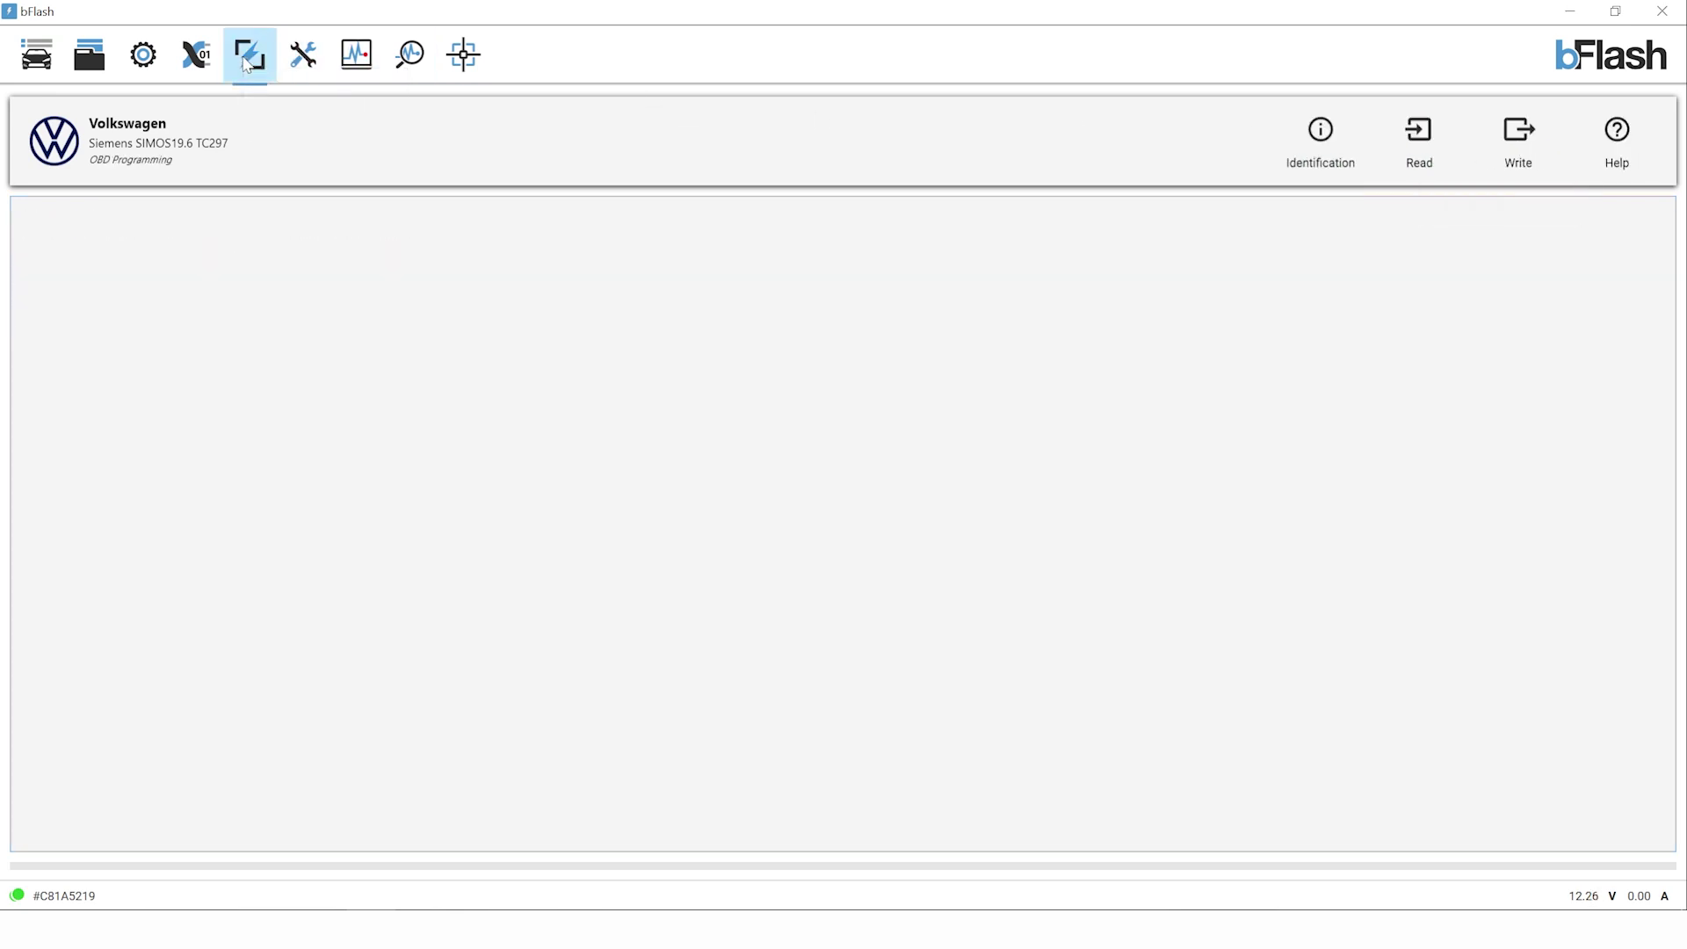
click(1320, 136)
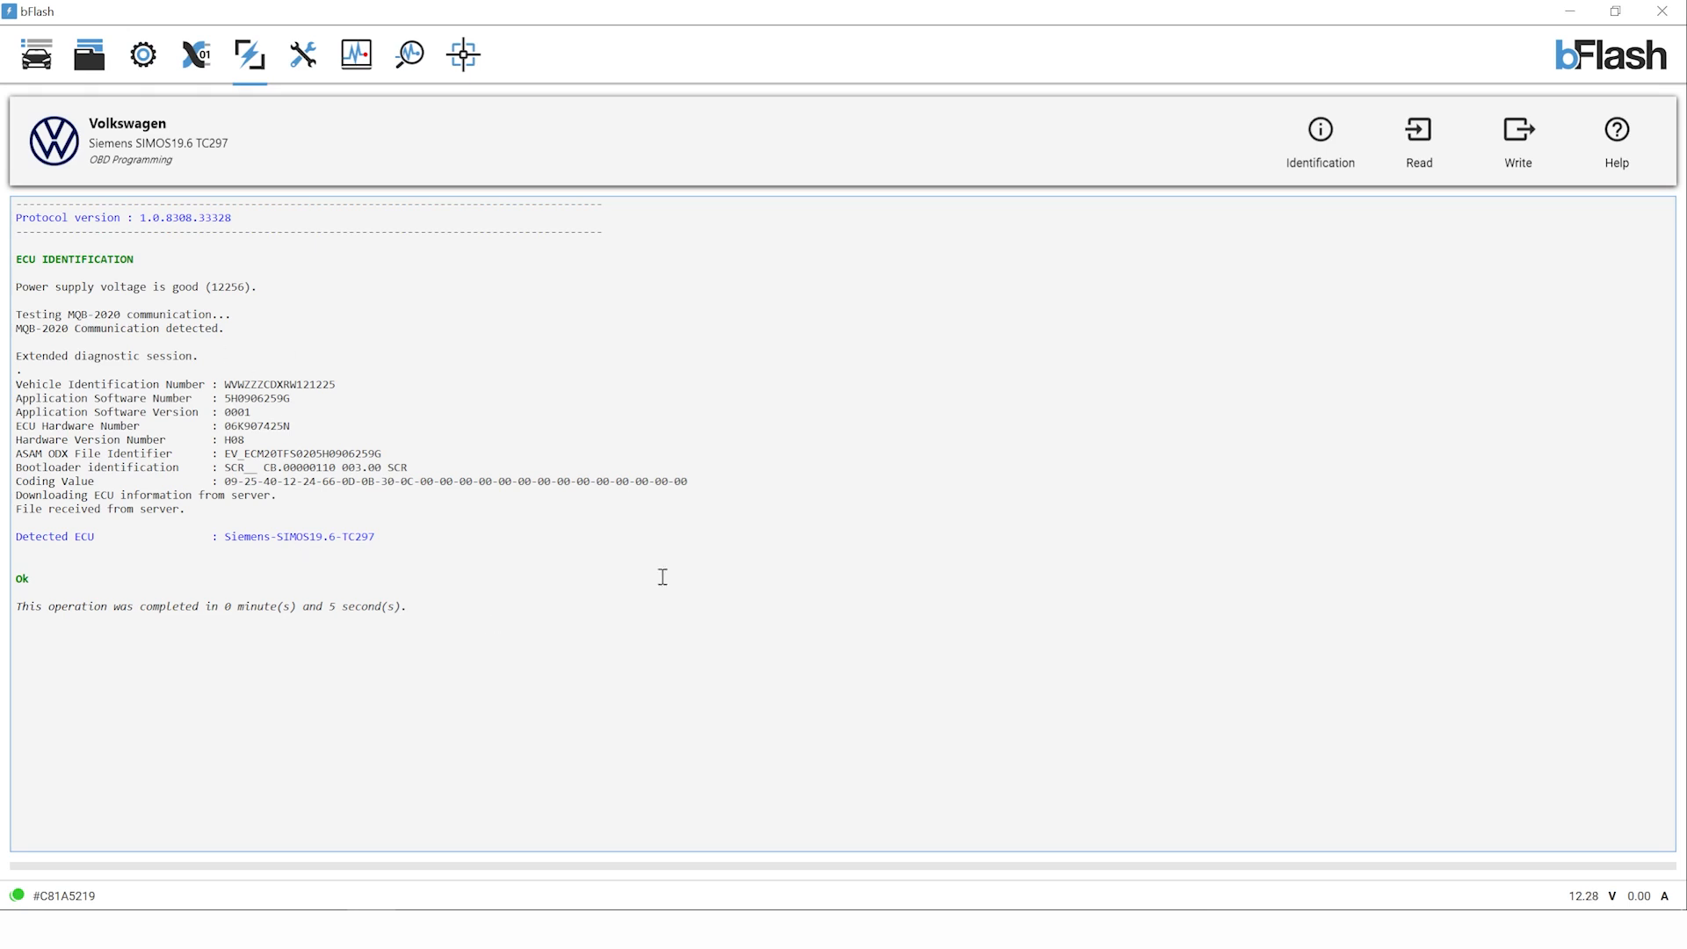
Read the ECU to a file saved as GOLF R 8 DEMO.
click(1422, 158)
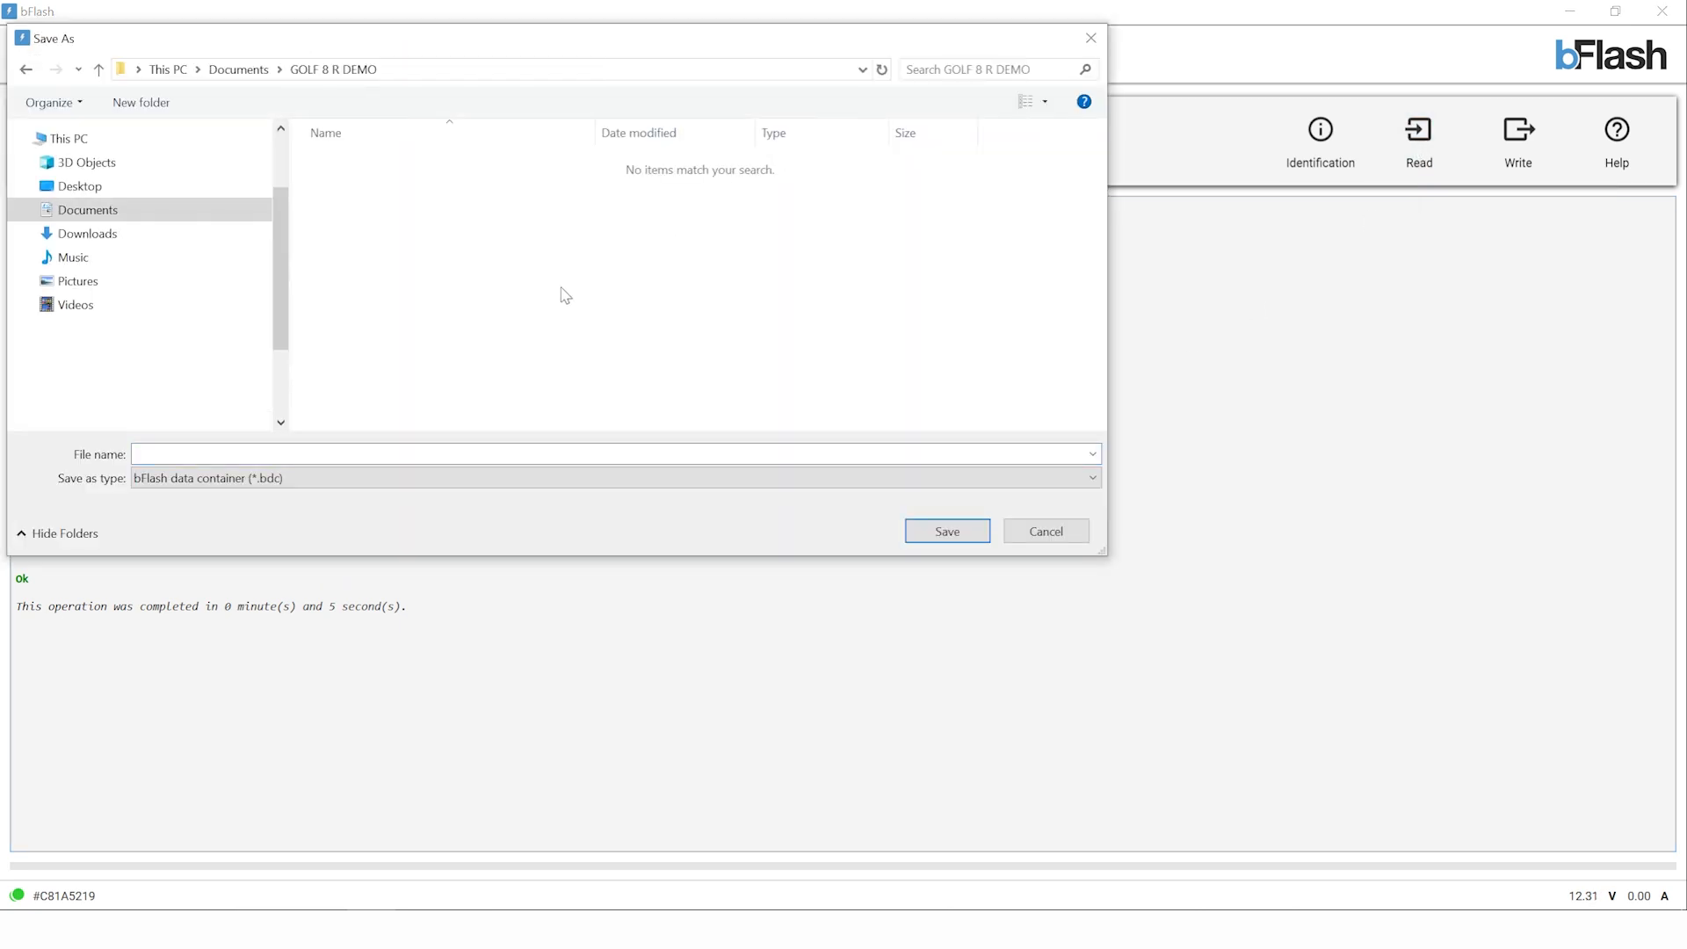
click(369, 451)
text(GOLF R 8)
text( DEMO)
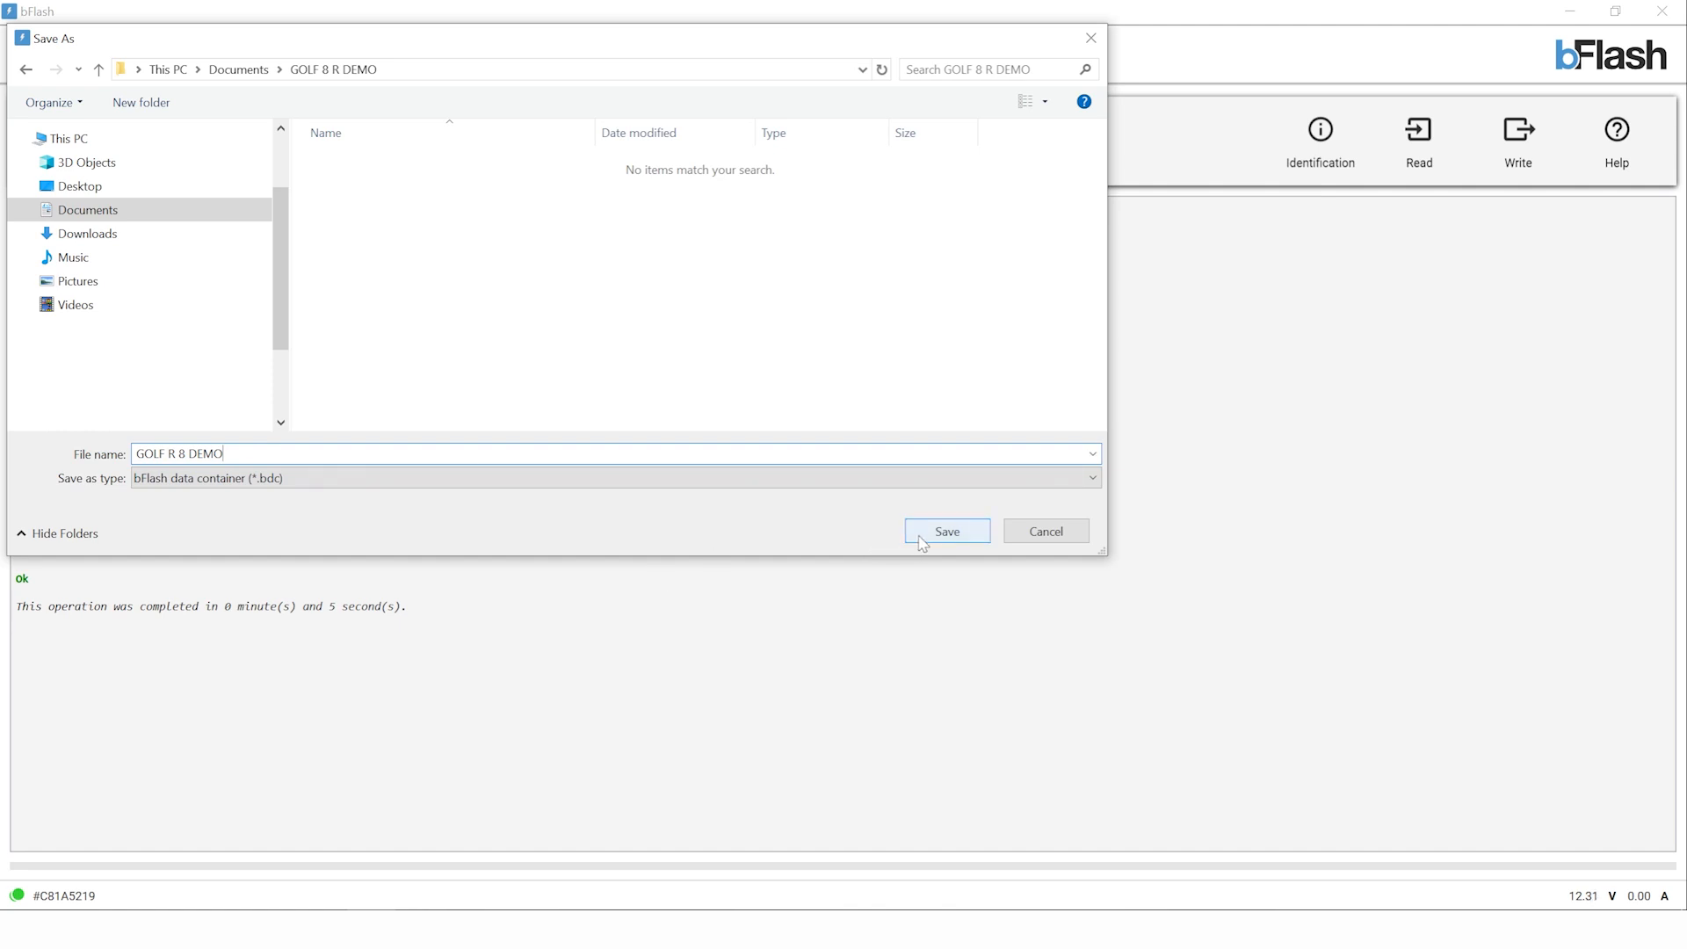
click(947, 532)
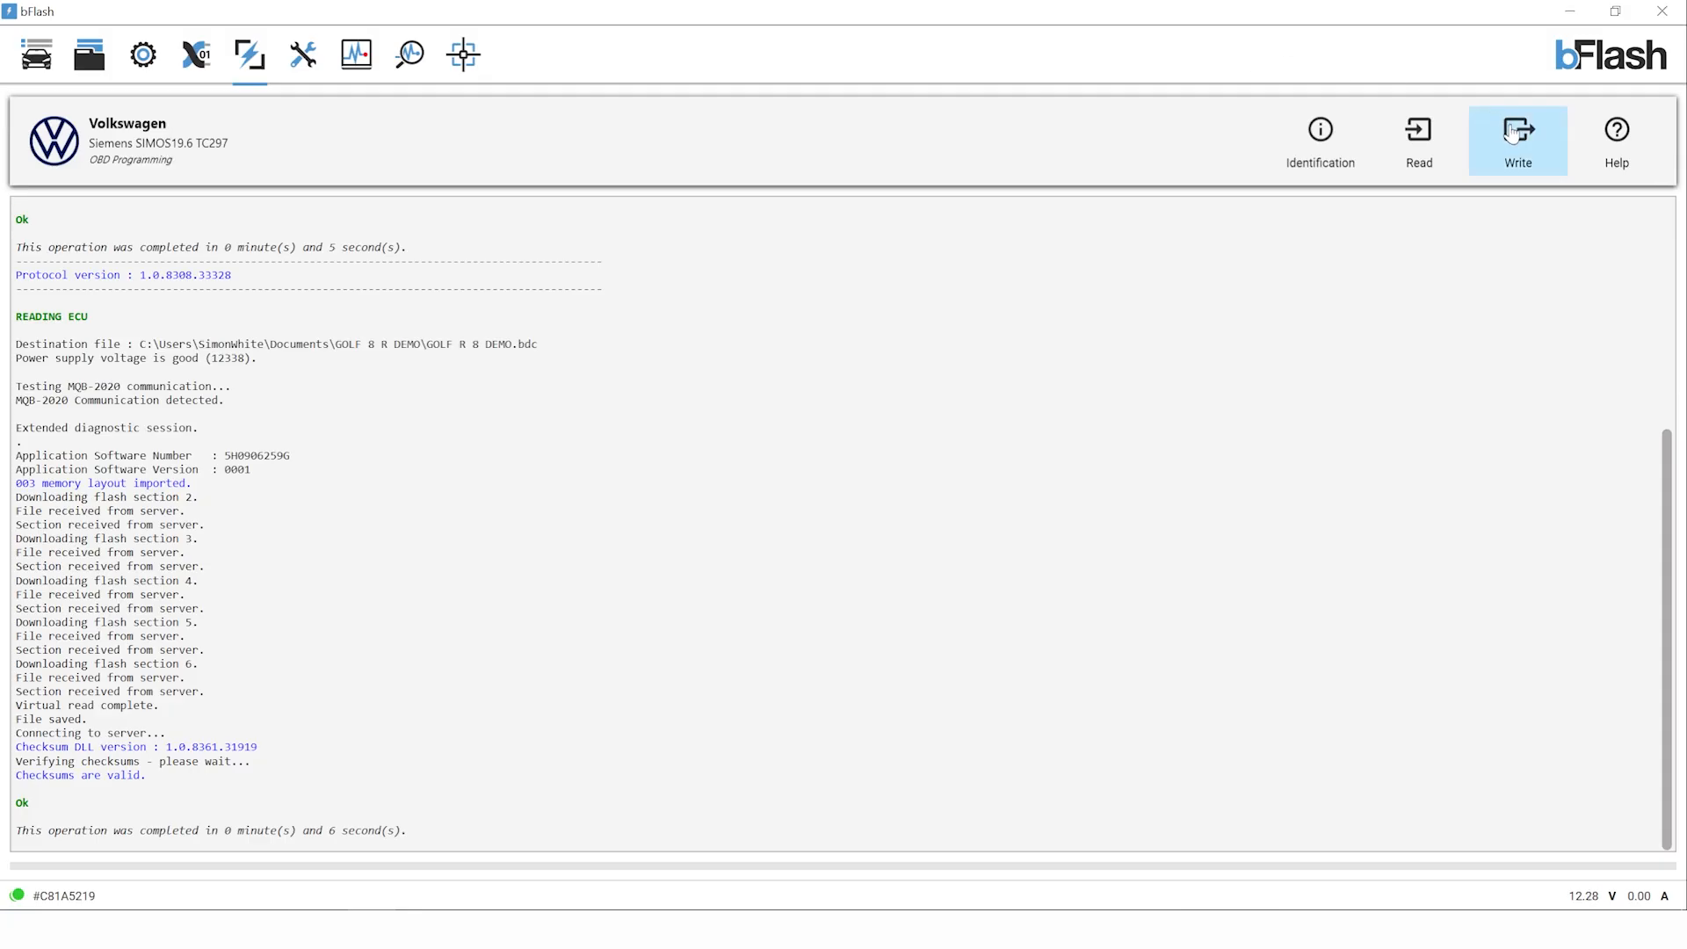
Start a write and choose the binary file GOLF R 8 DEMO VPERF.bin to program.
click(1516, 133)
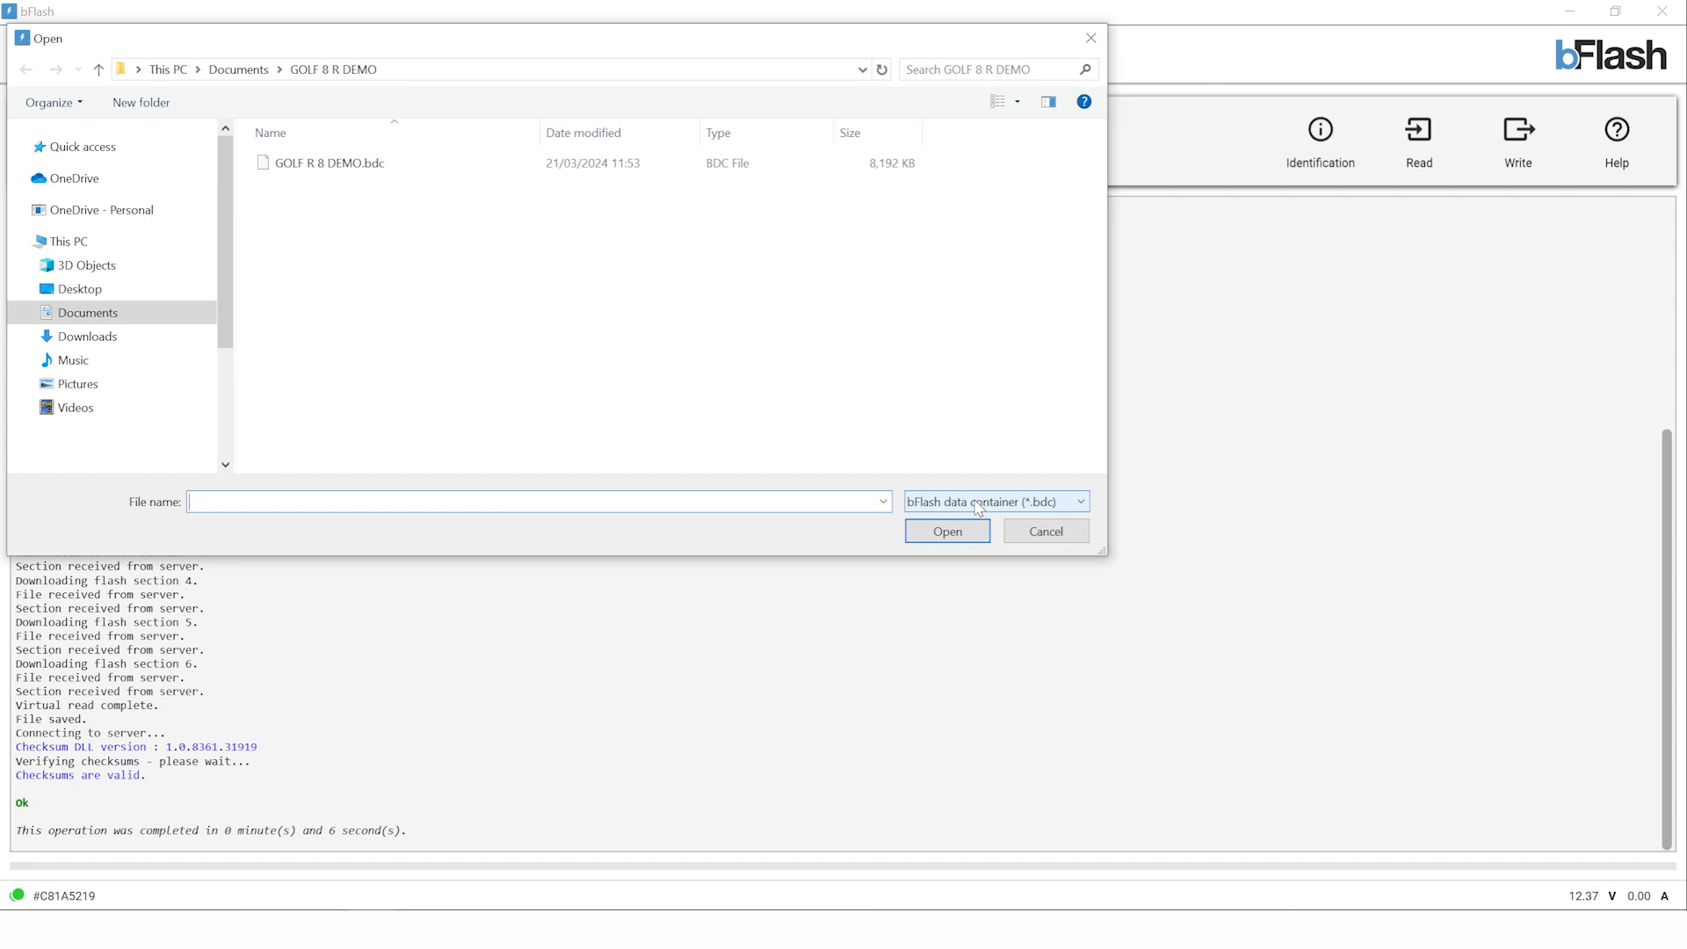
click(977, 503)
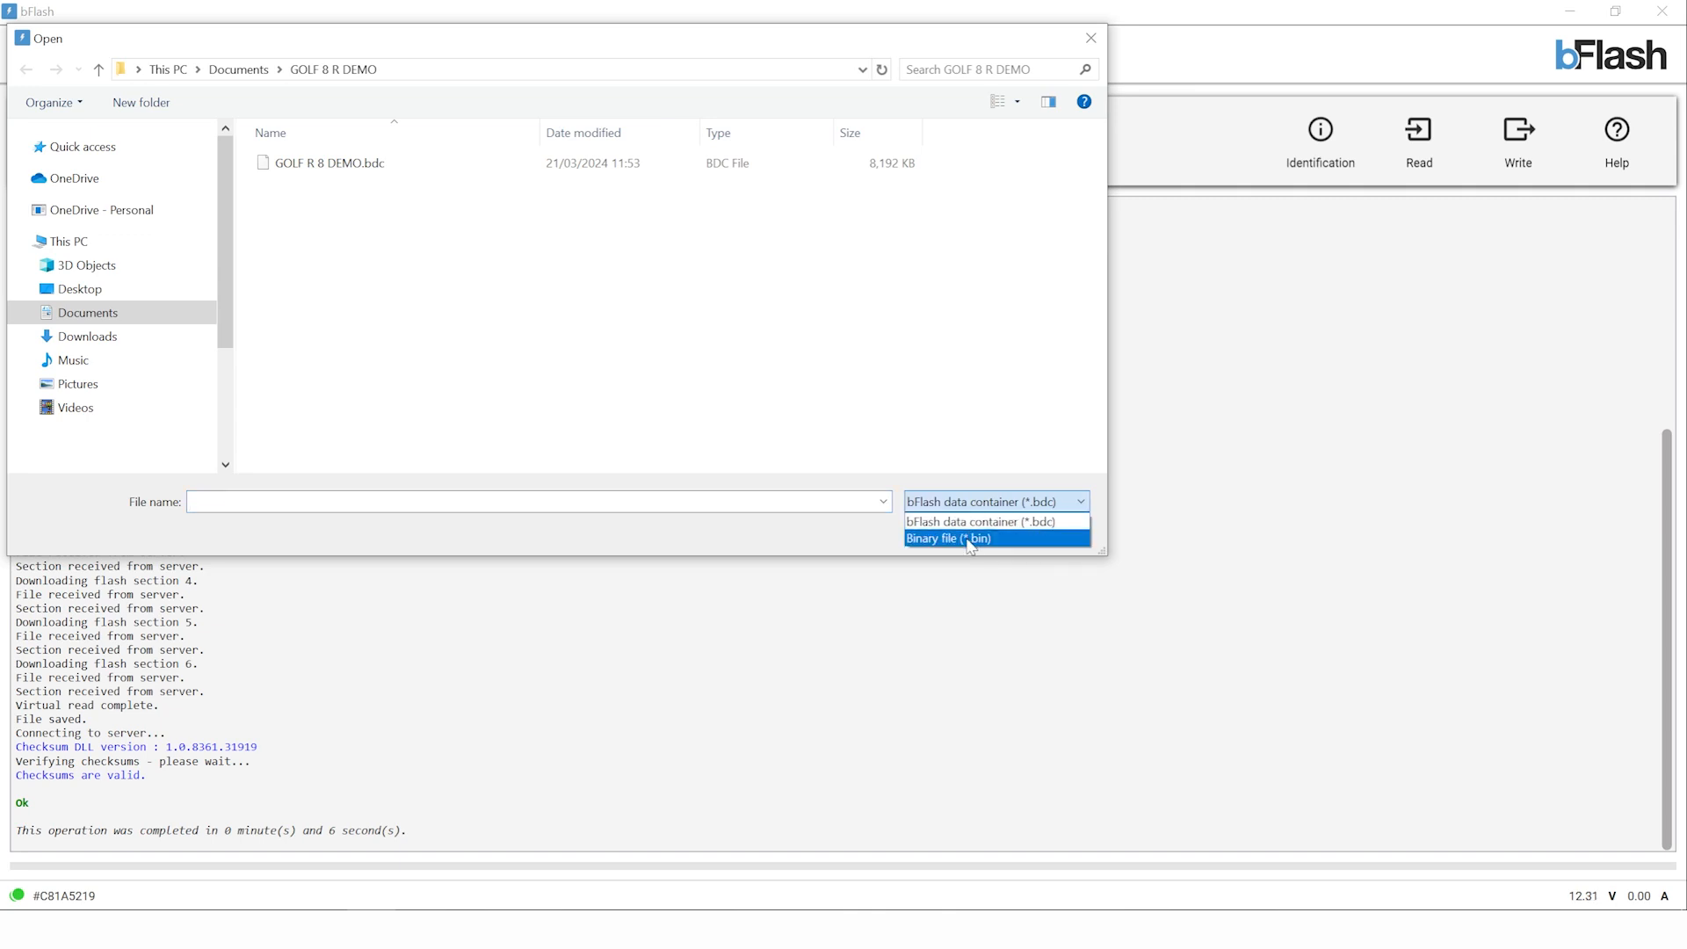
click(970, 539)
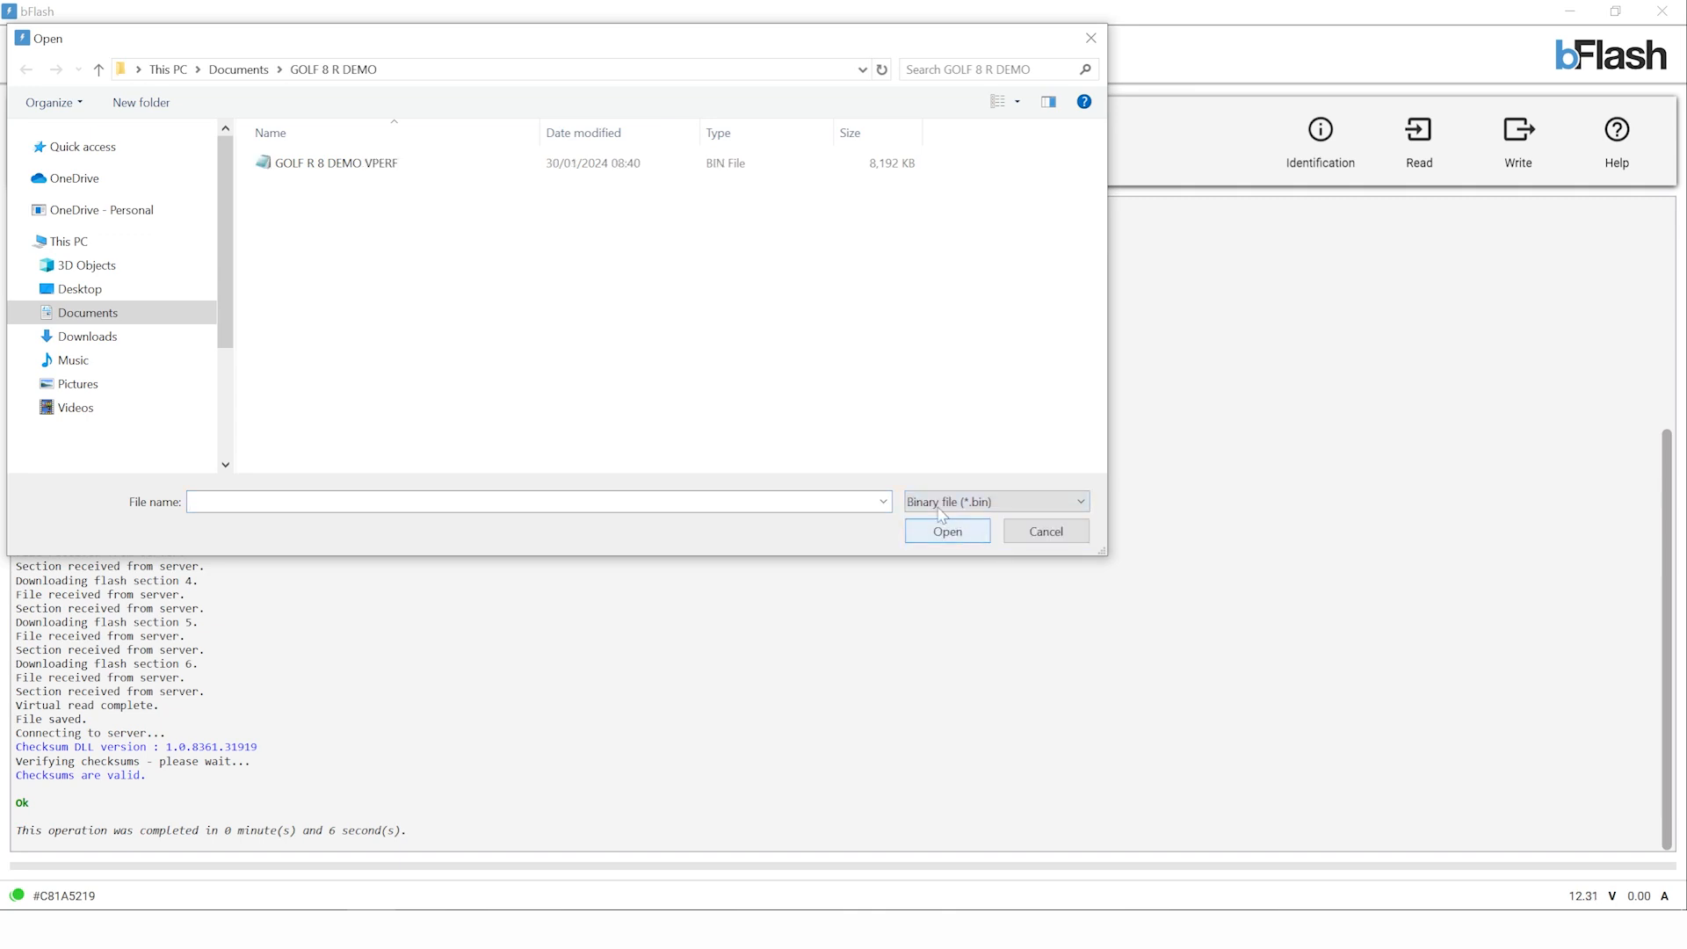
click(322, 164)
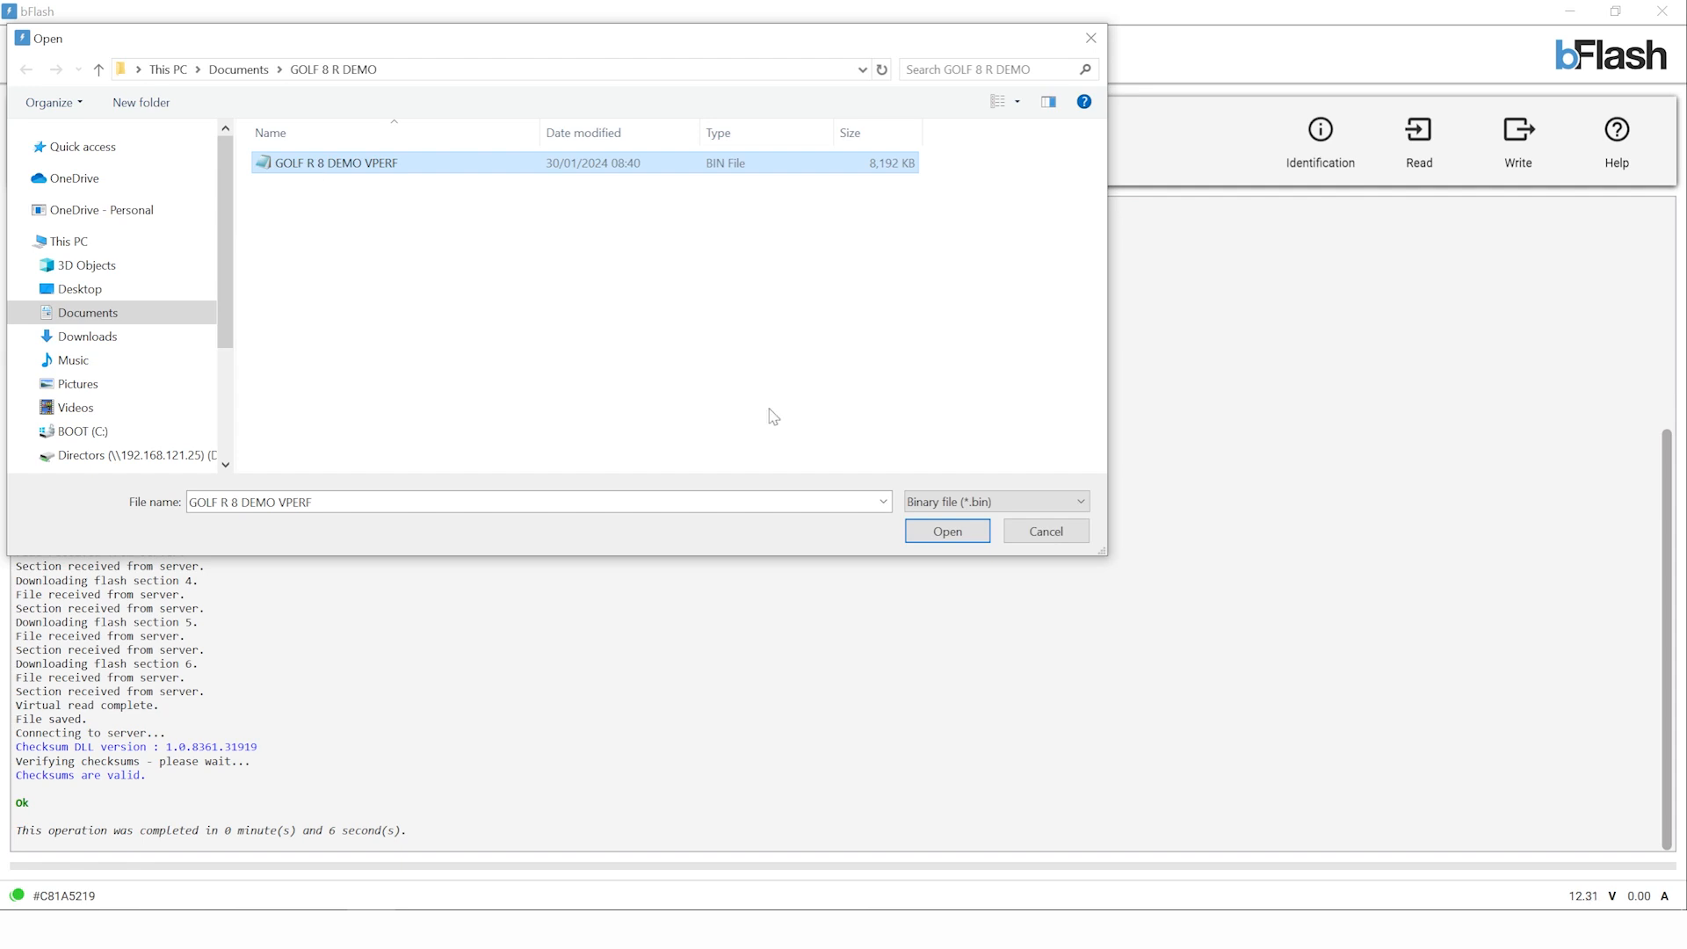
click(948, 532)
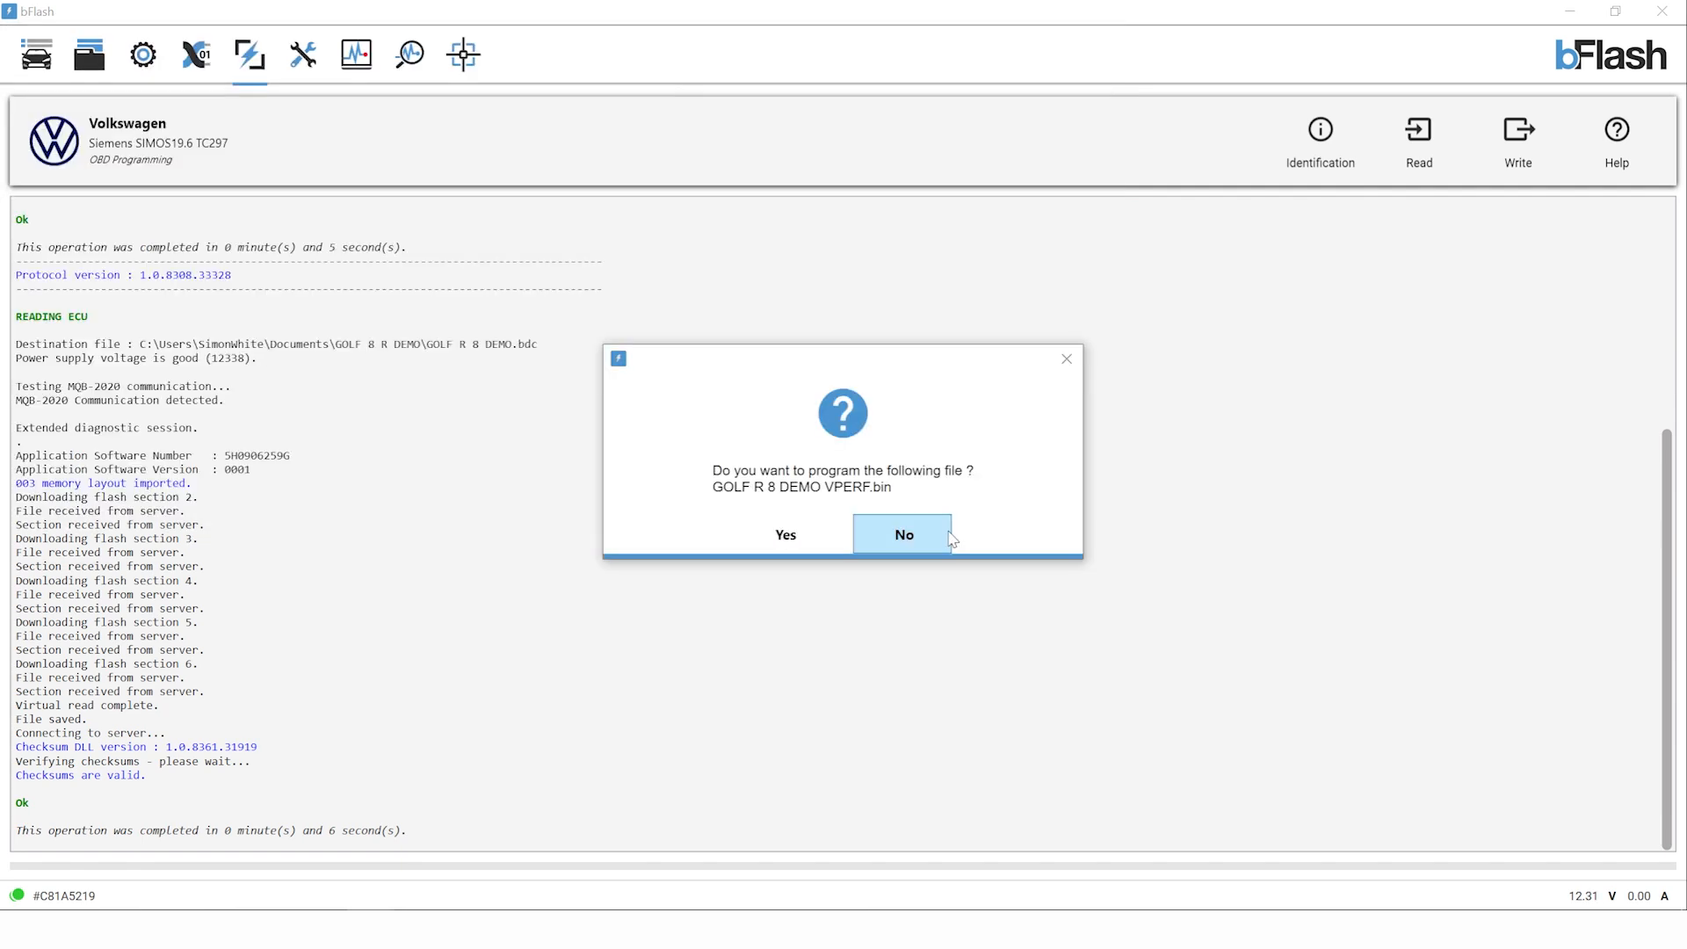
Confirm programming the tuned file to the ECU.
click(801, 543)
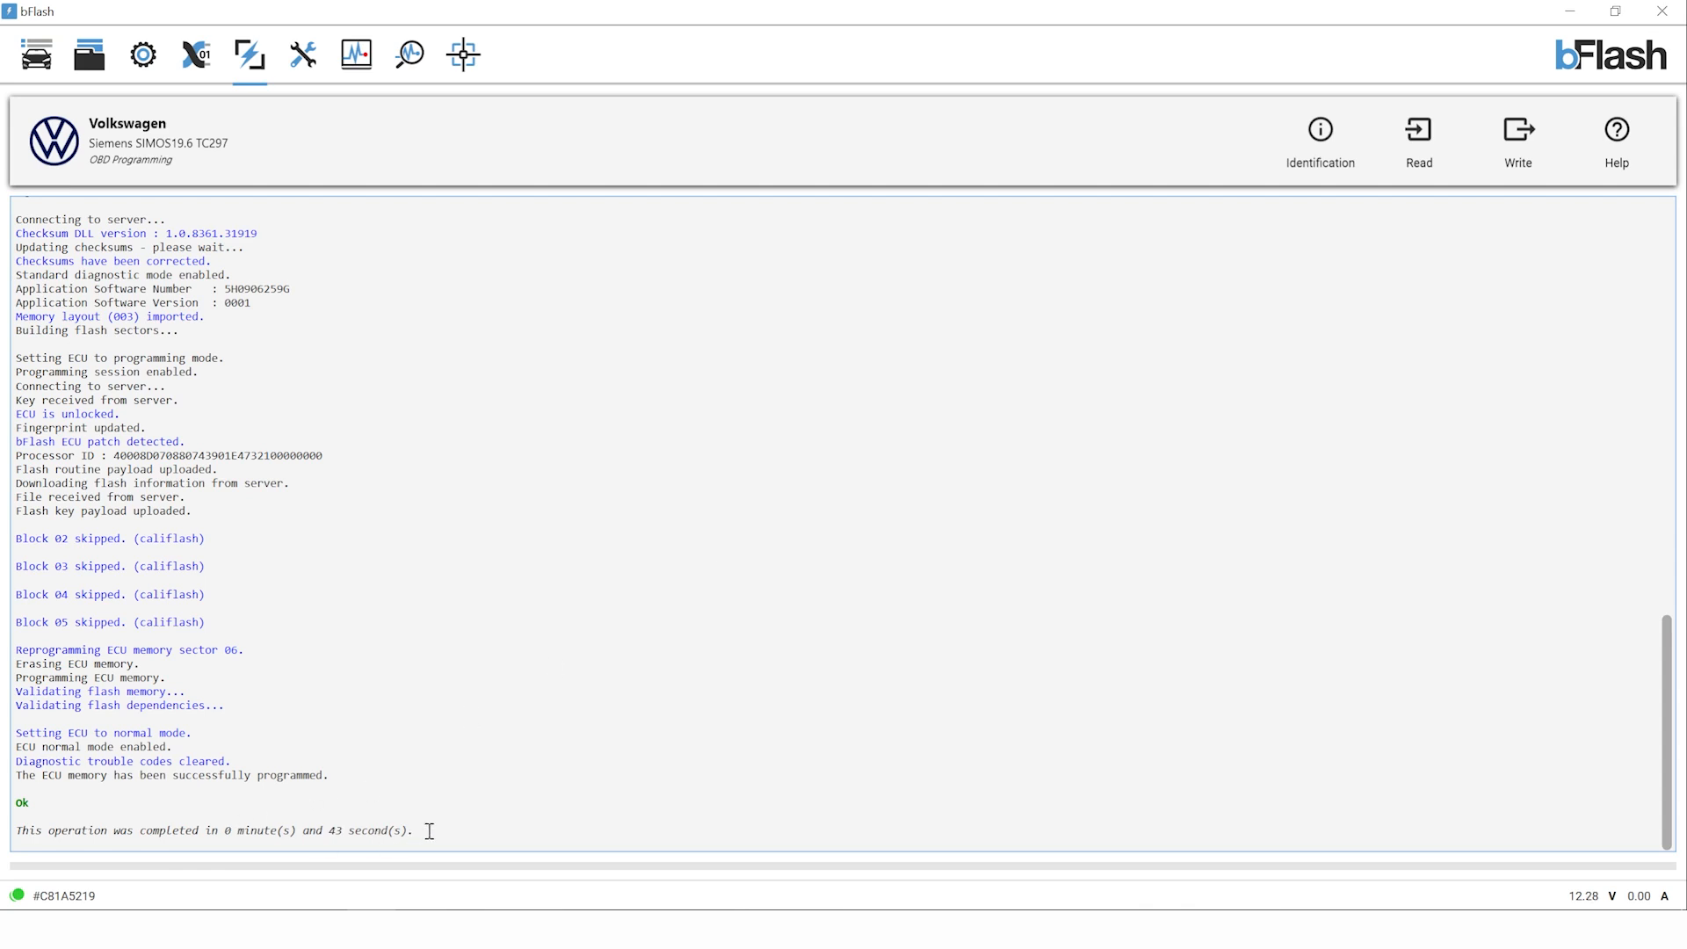
Switch to the OEM logger and connect it to the vehicle.
click(356, 54)
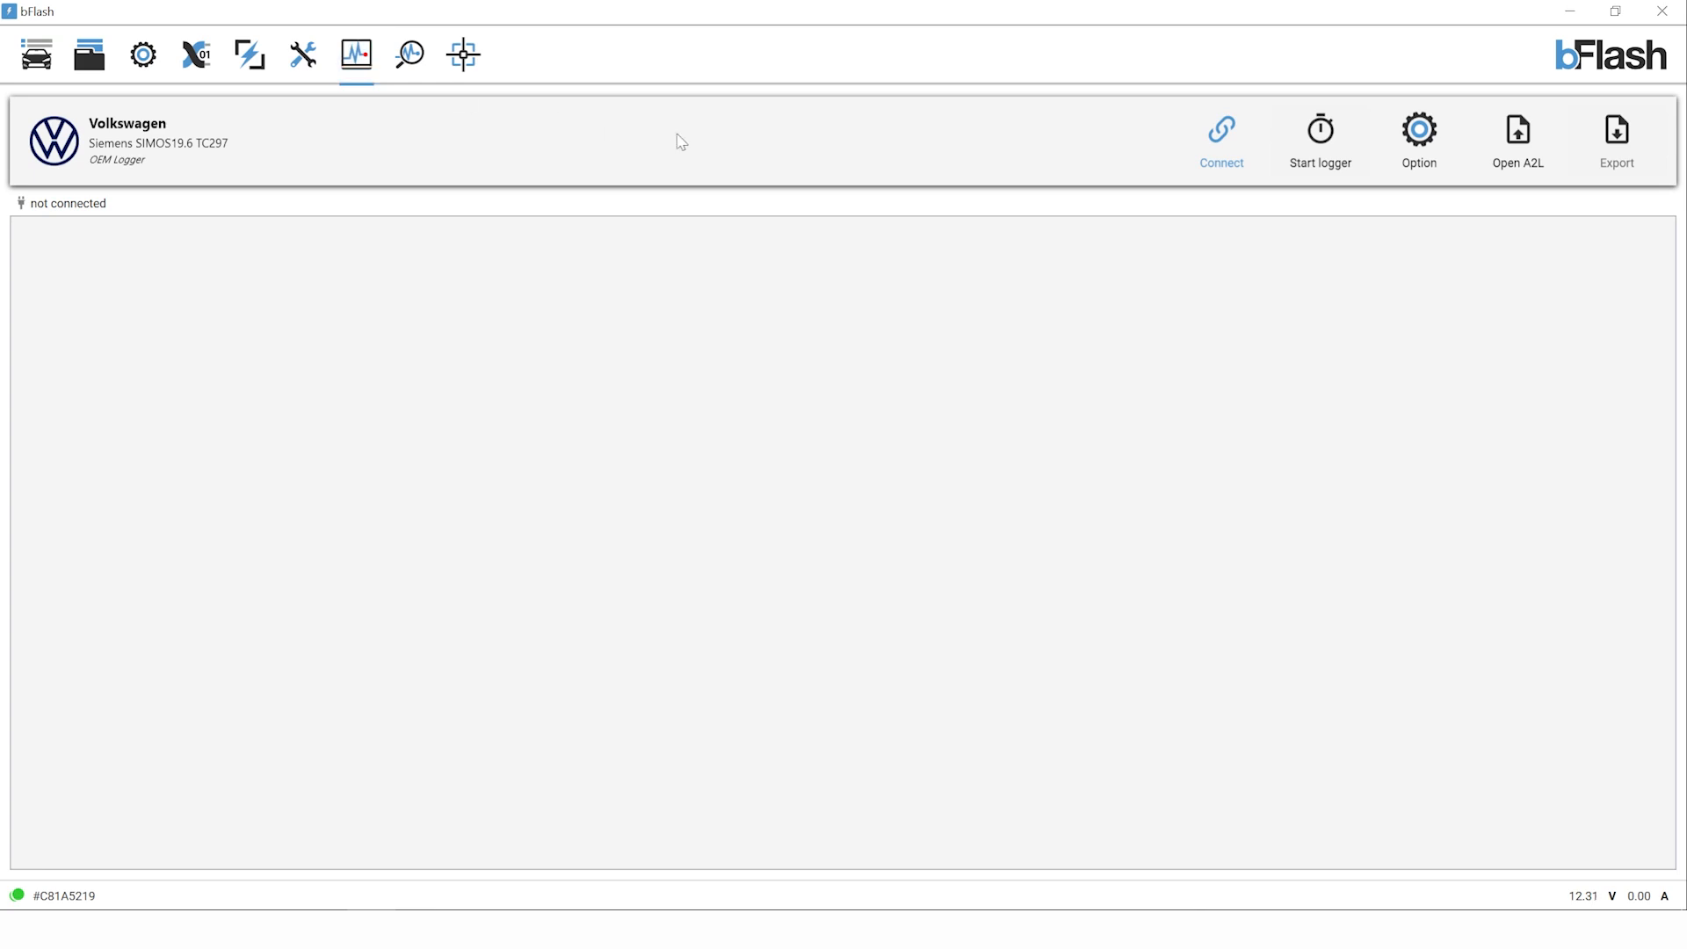
click(1222, 159)
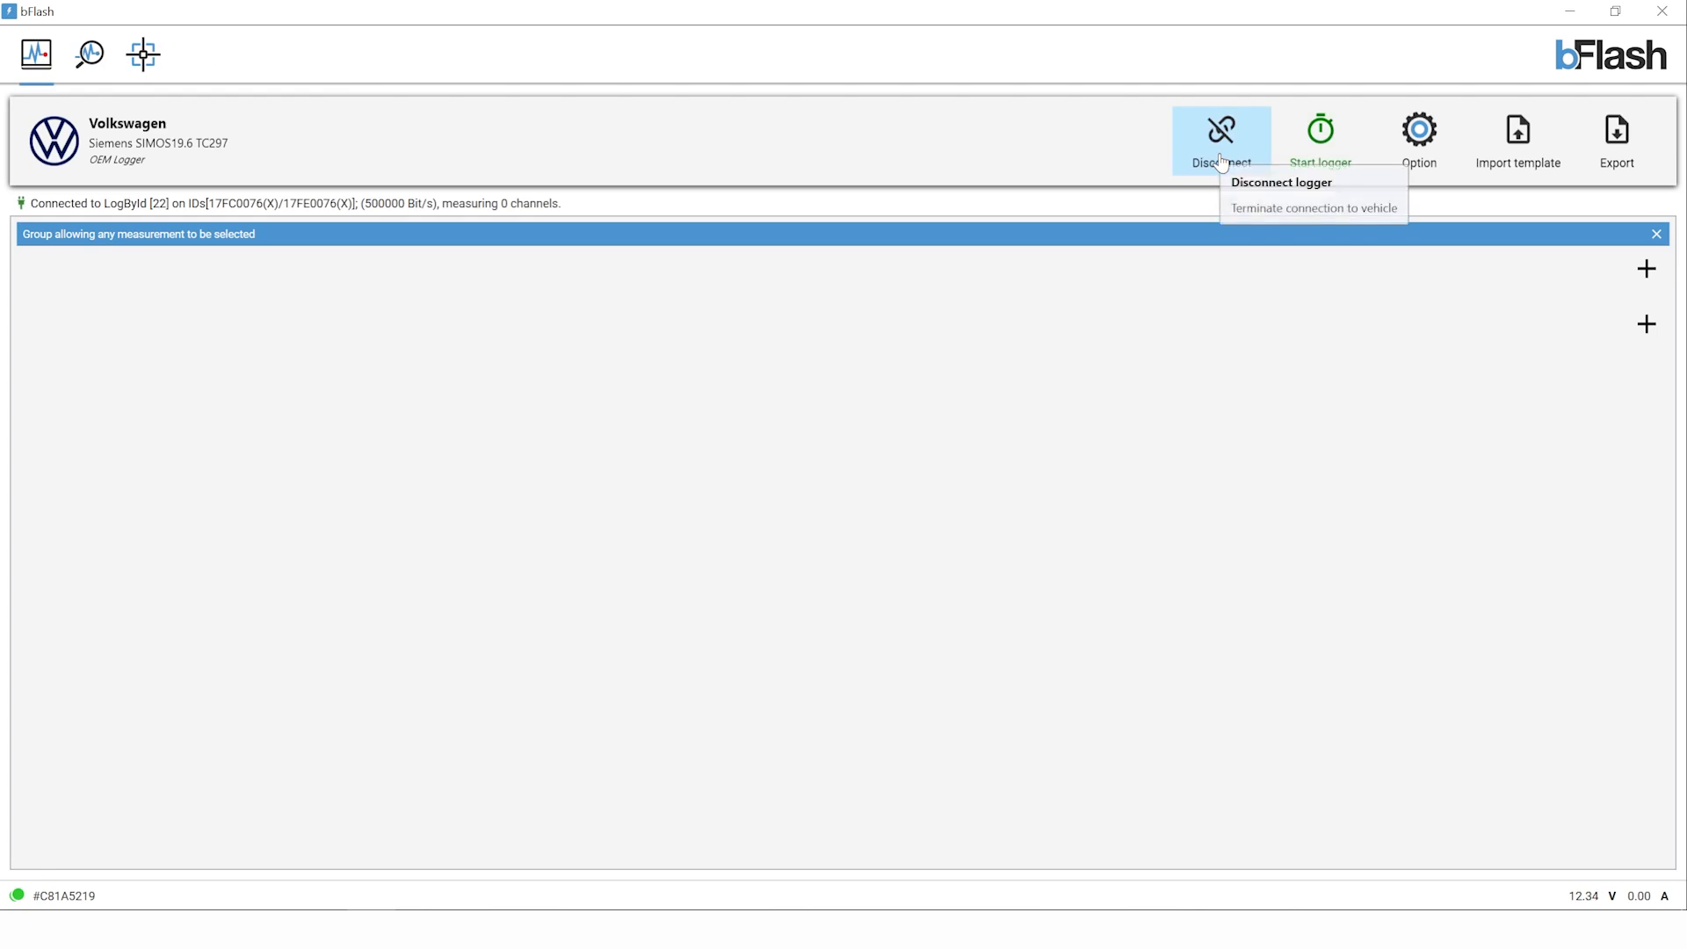
Start adding measurements to the logging group.
click(1646, 271)
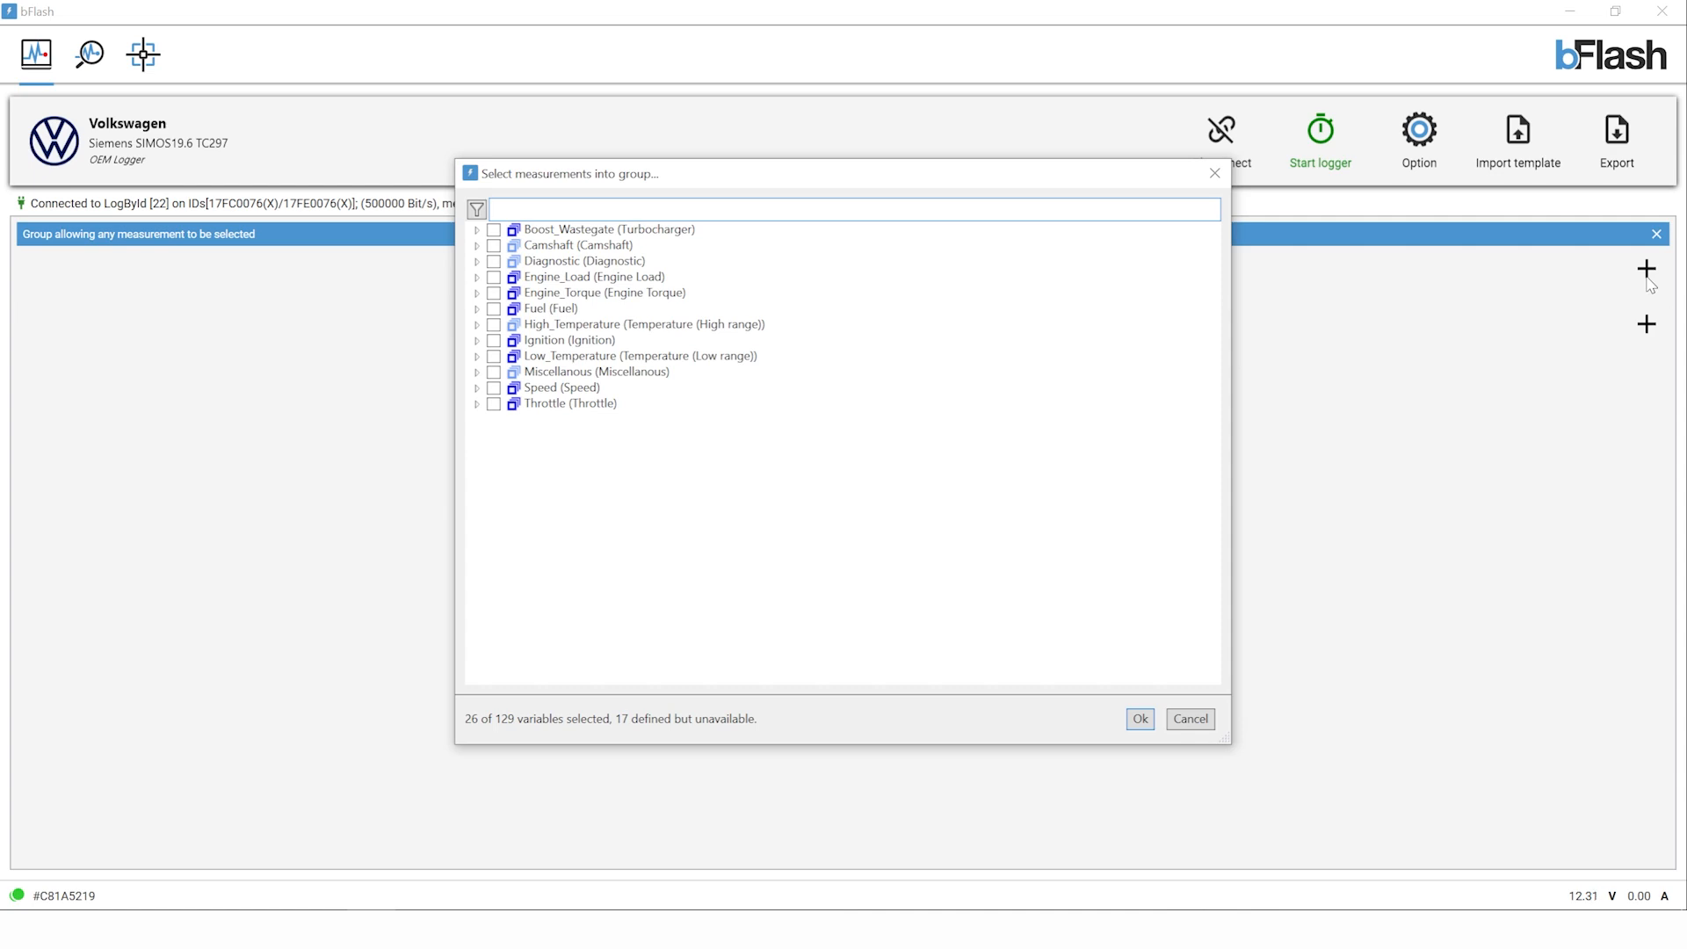
Tick Boost_Wastegate, Engine_Load, Fuel and Ignition measurement categories and confirm, giving 78 of 129 variables.
click(478, 229)
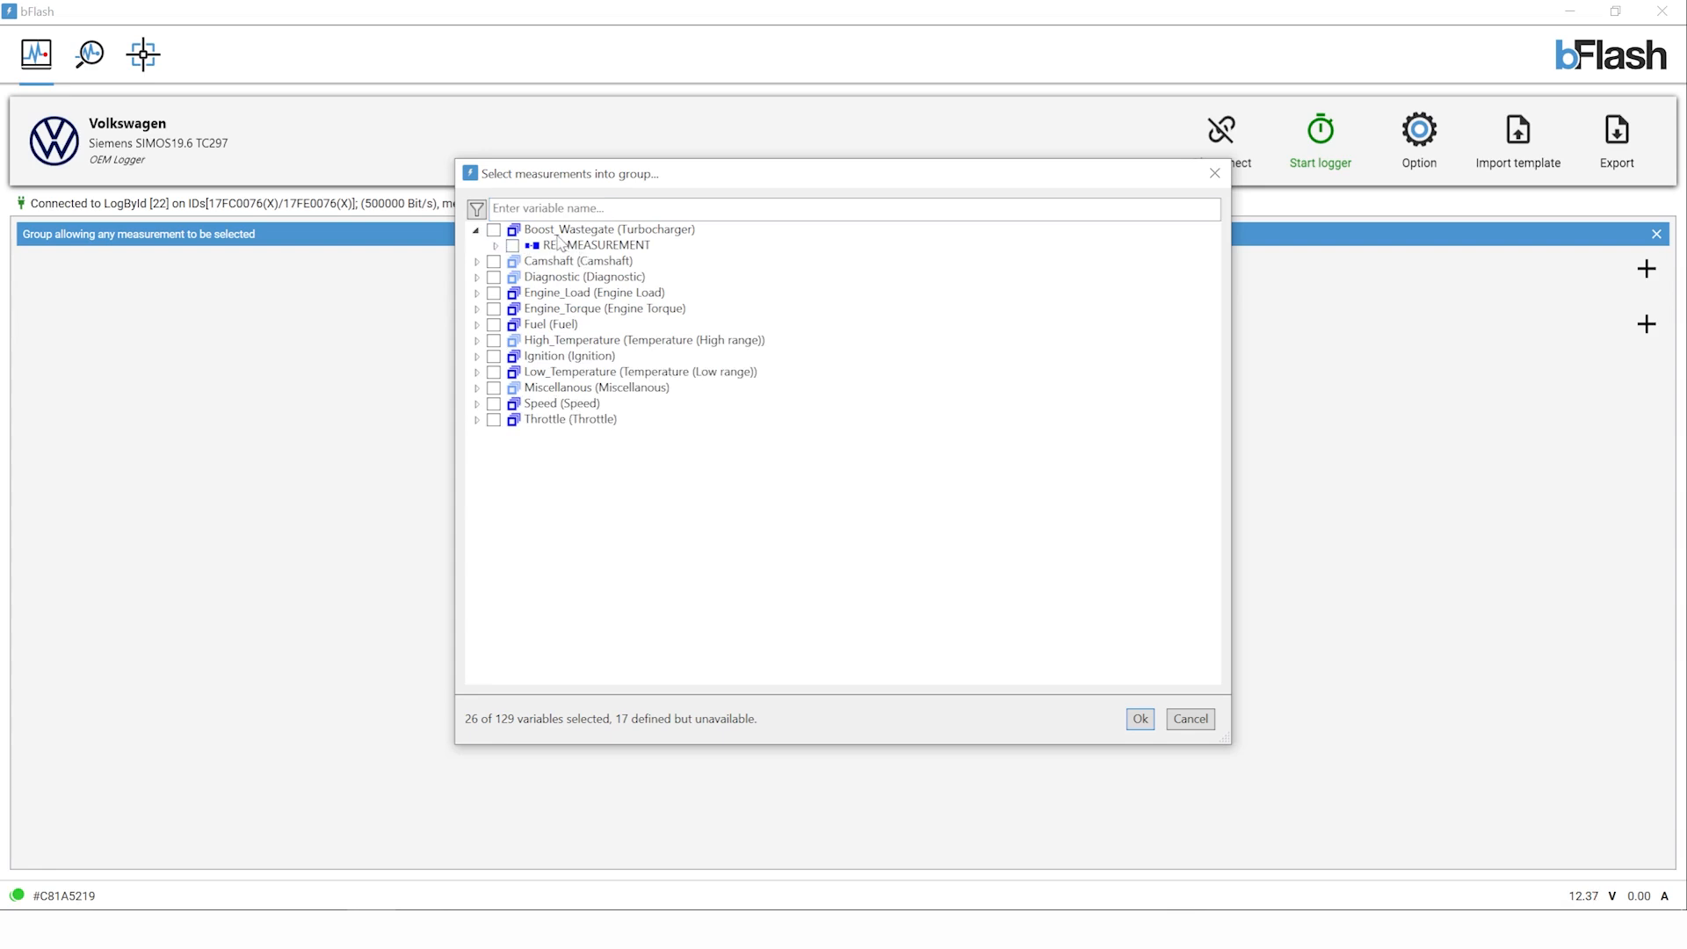
click(476, 261)
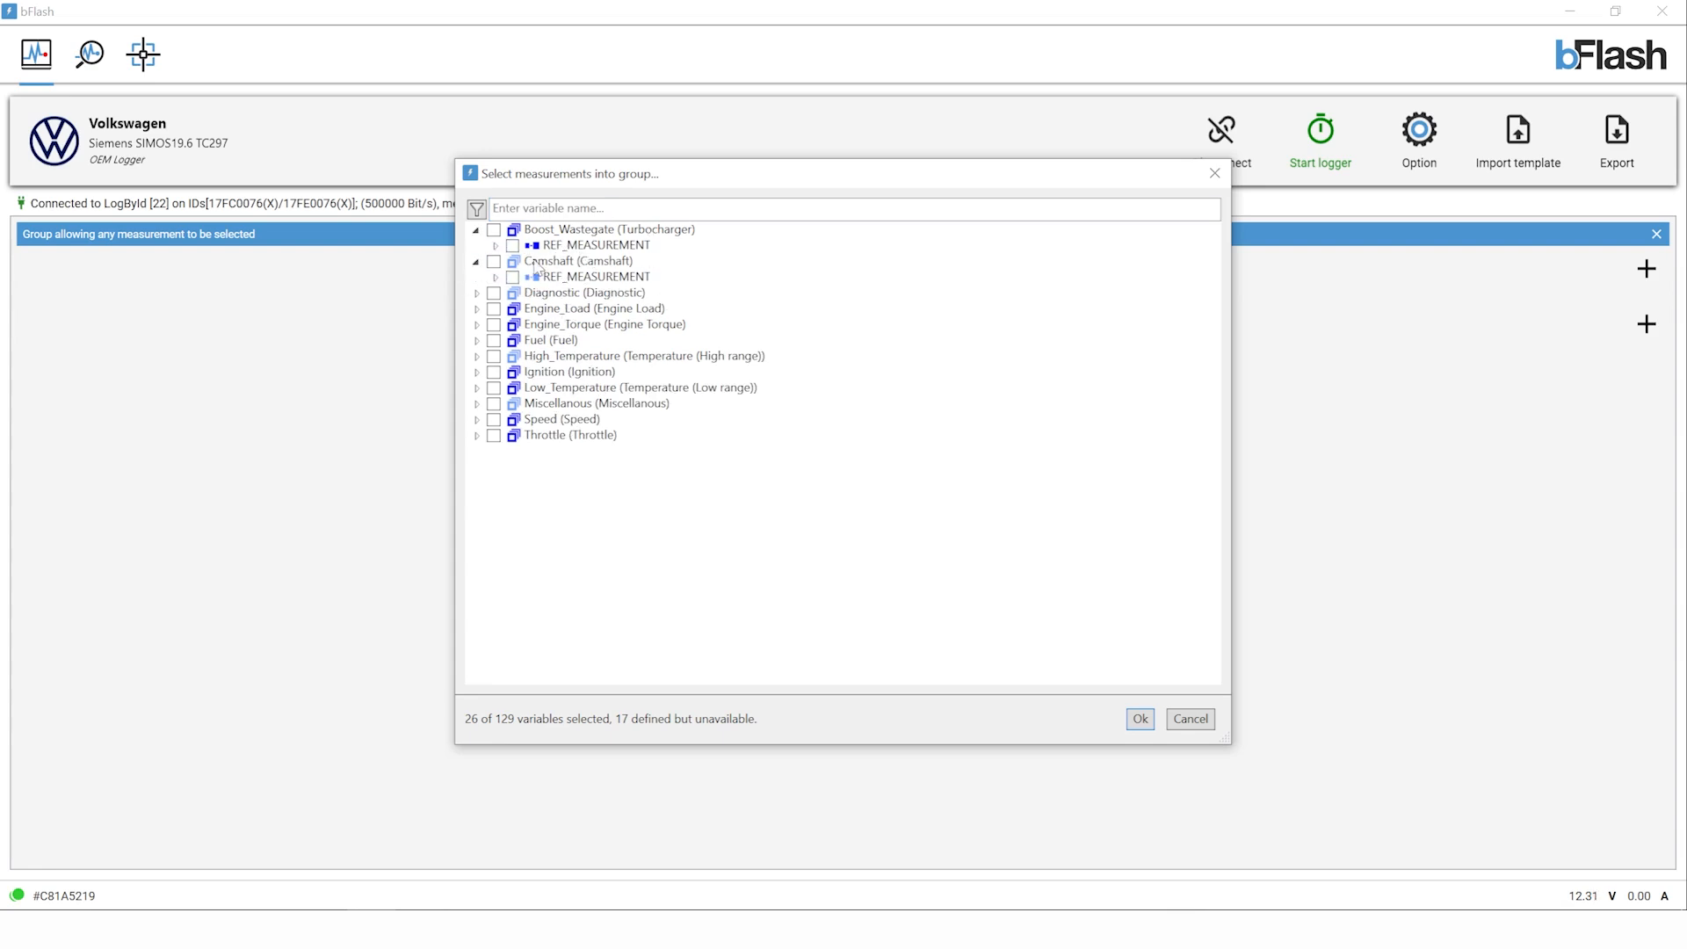
click(495, 232)
click(493, 309)
click(495, 341)
click(494, 371)
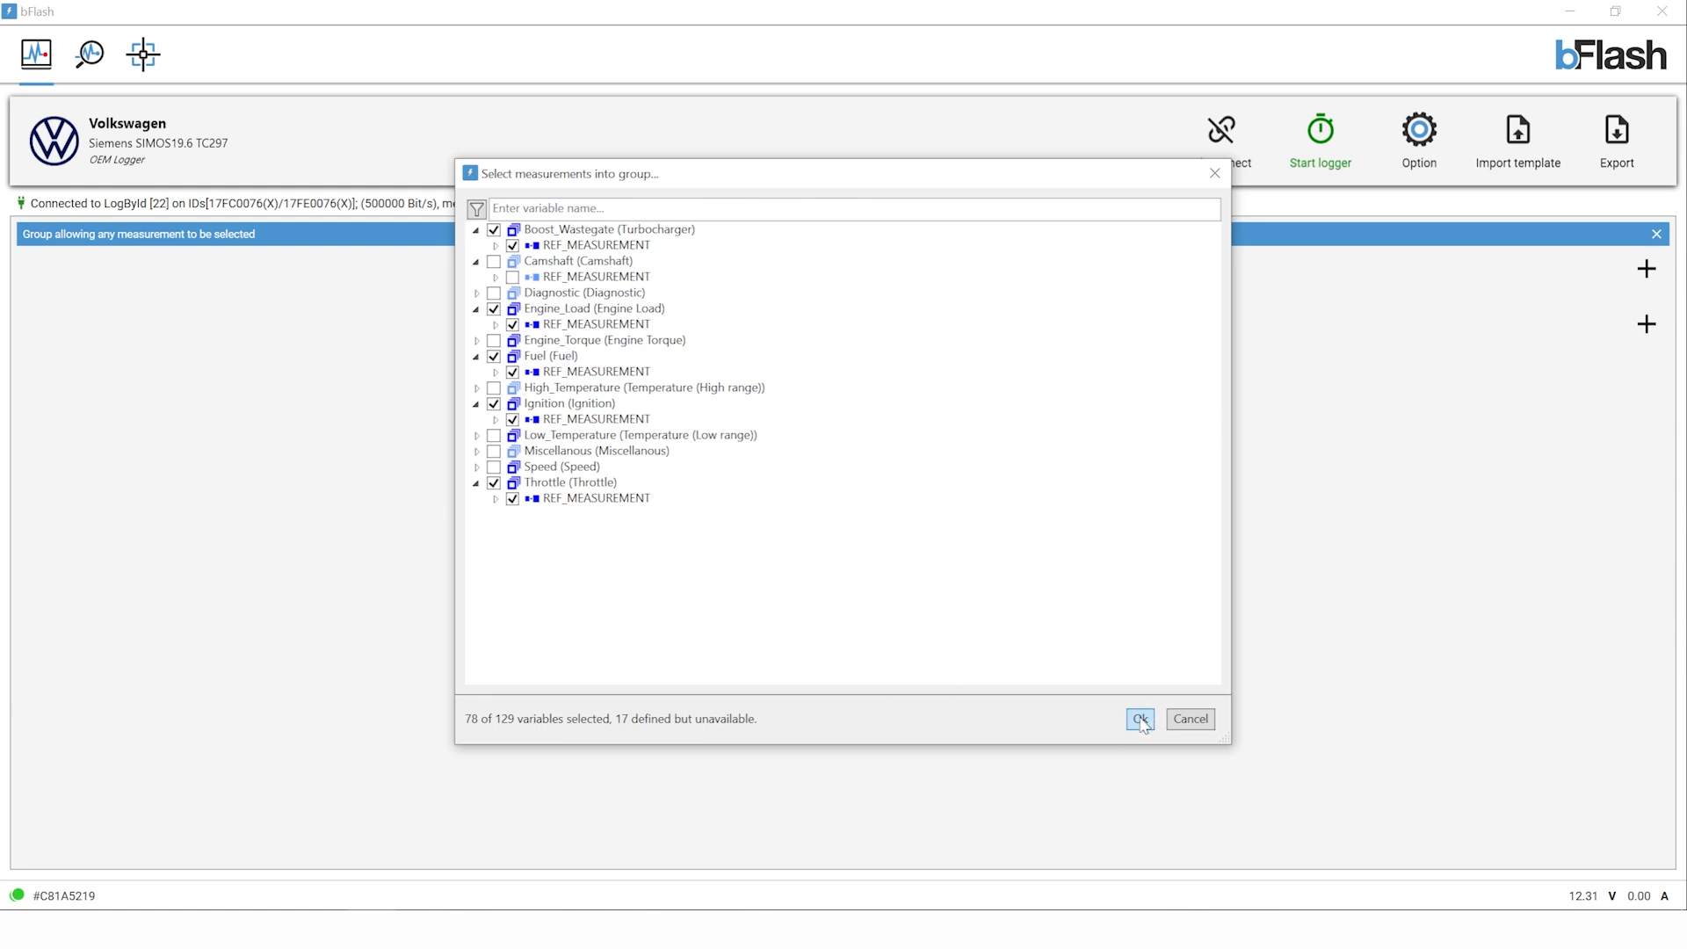
click(1142, 719)
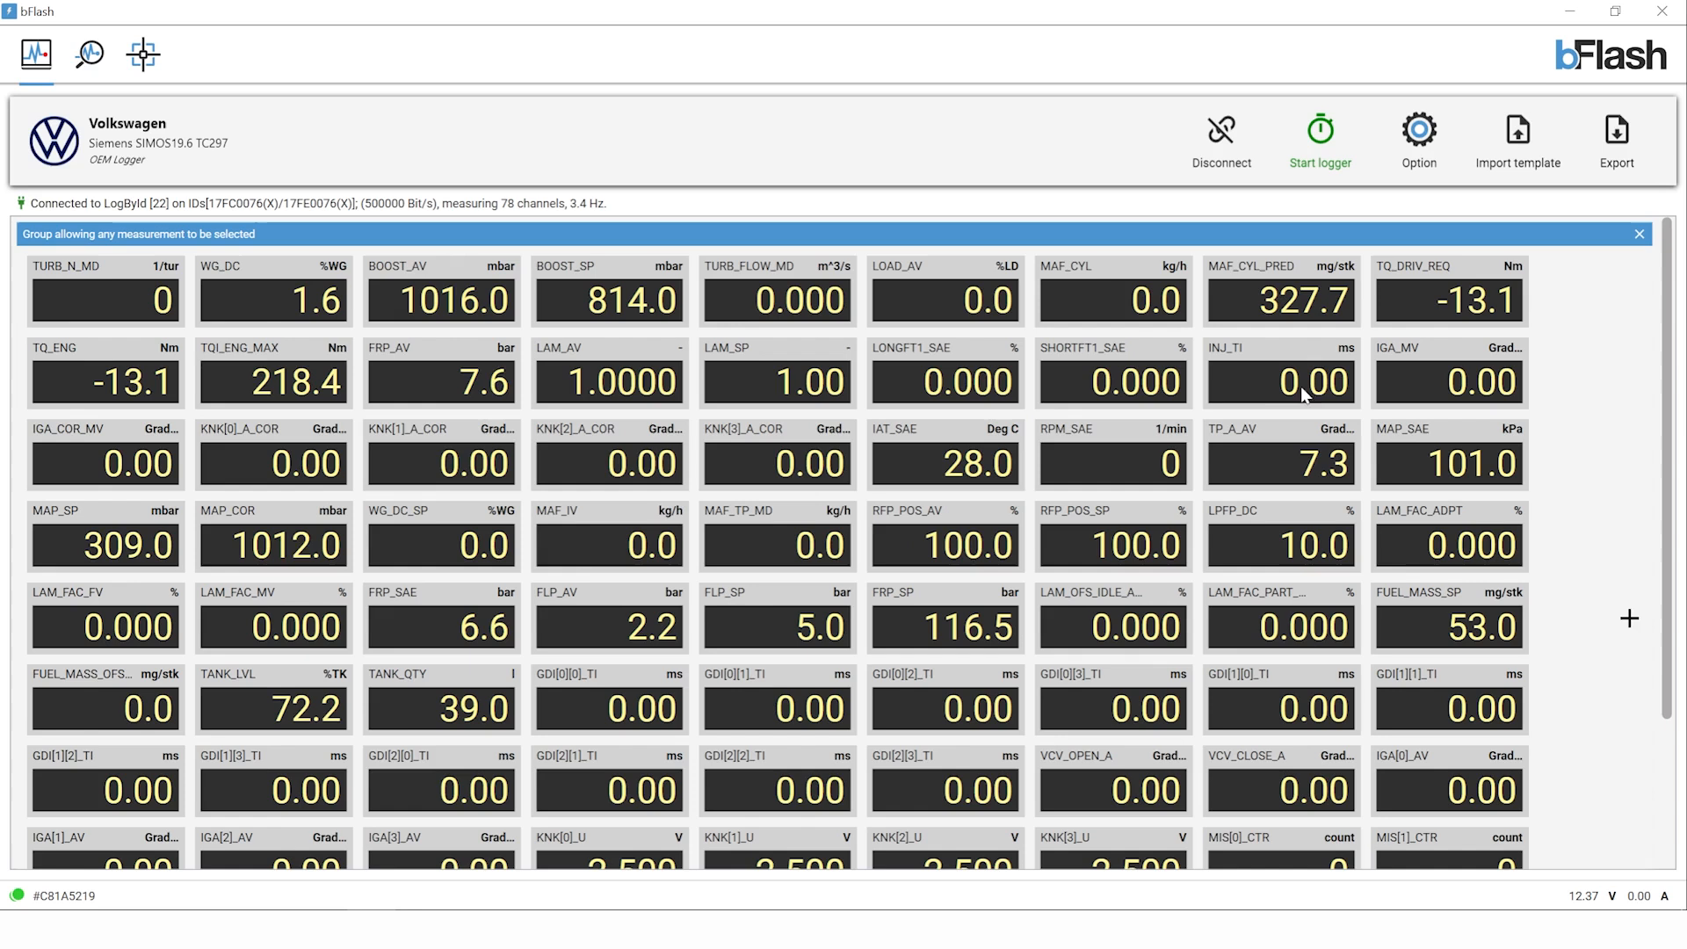
scroll(1668, 395, down, 5)
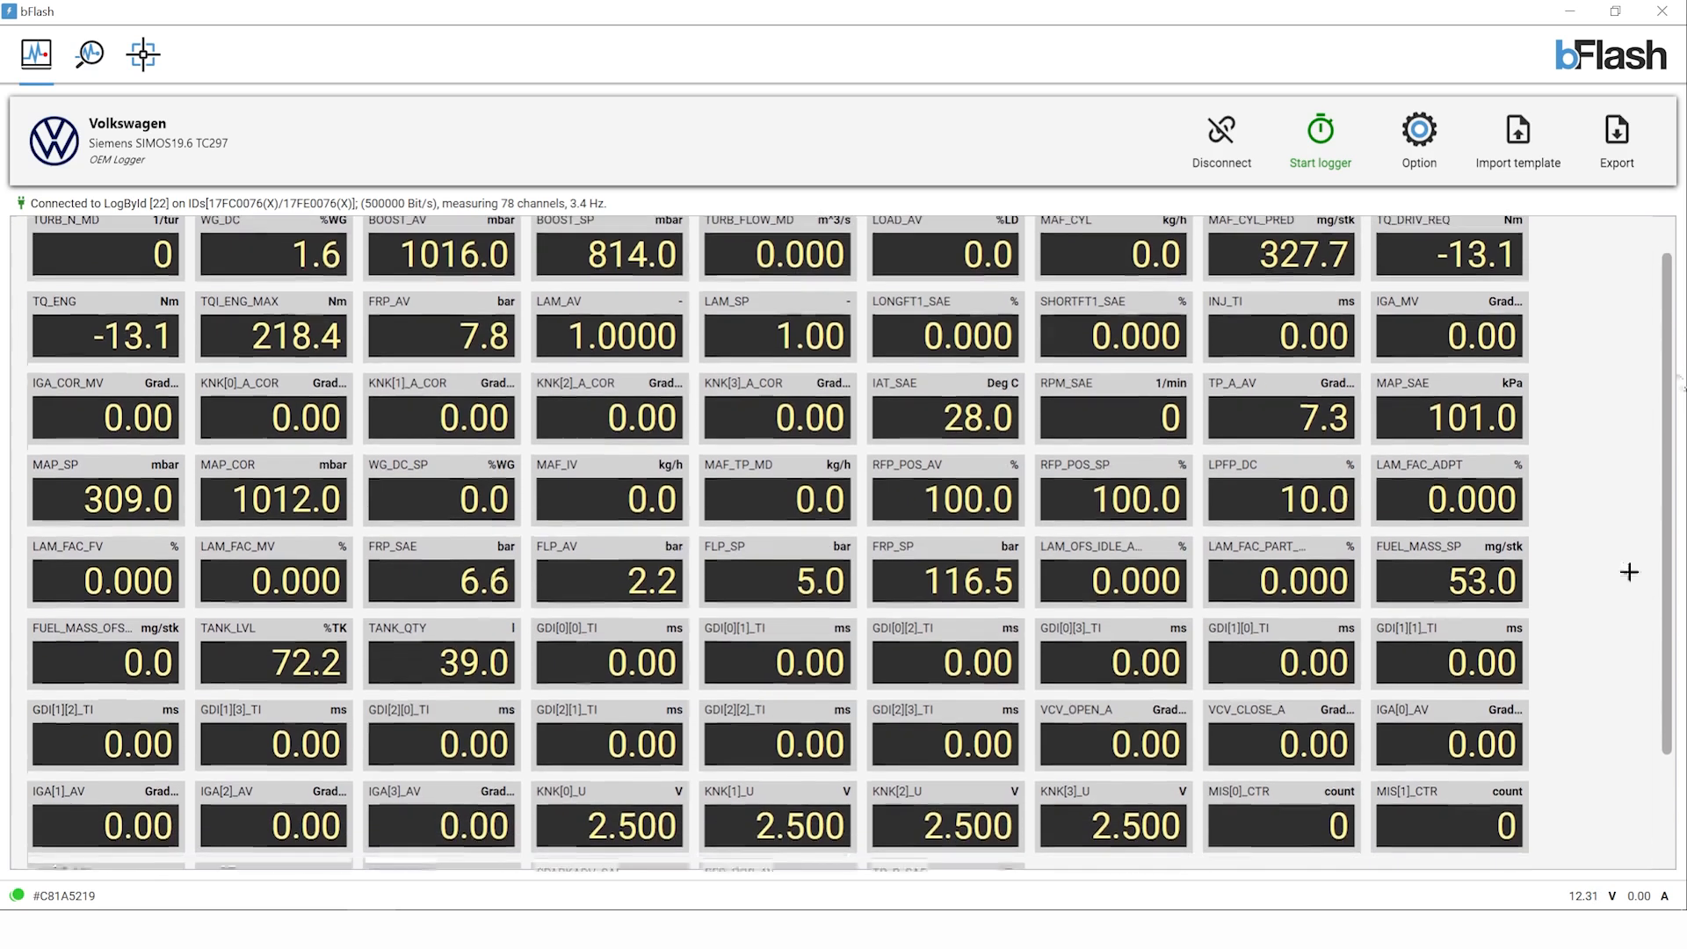
scroll(1668, 425, up, 5)
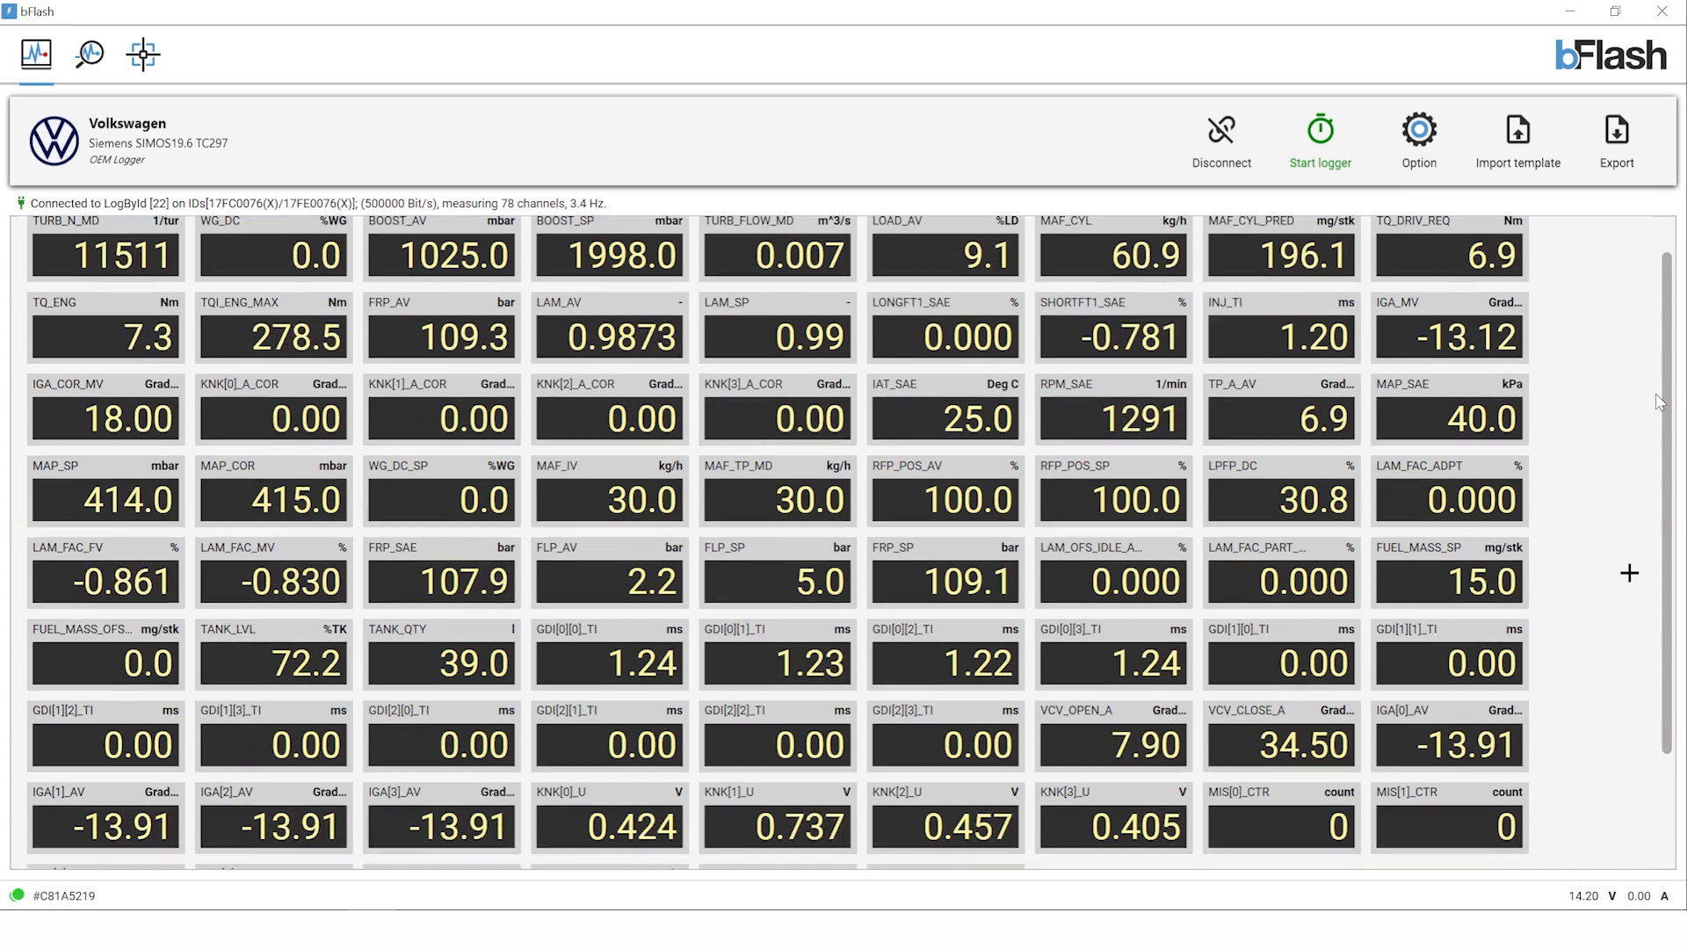
scroll(1667, 514, down, 3)
scroll(1666, 514, up, 4)
scroll(1675, 436, down, 1)
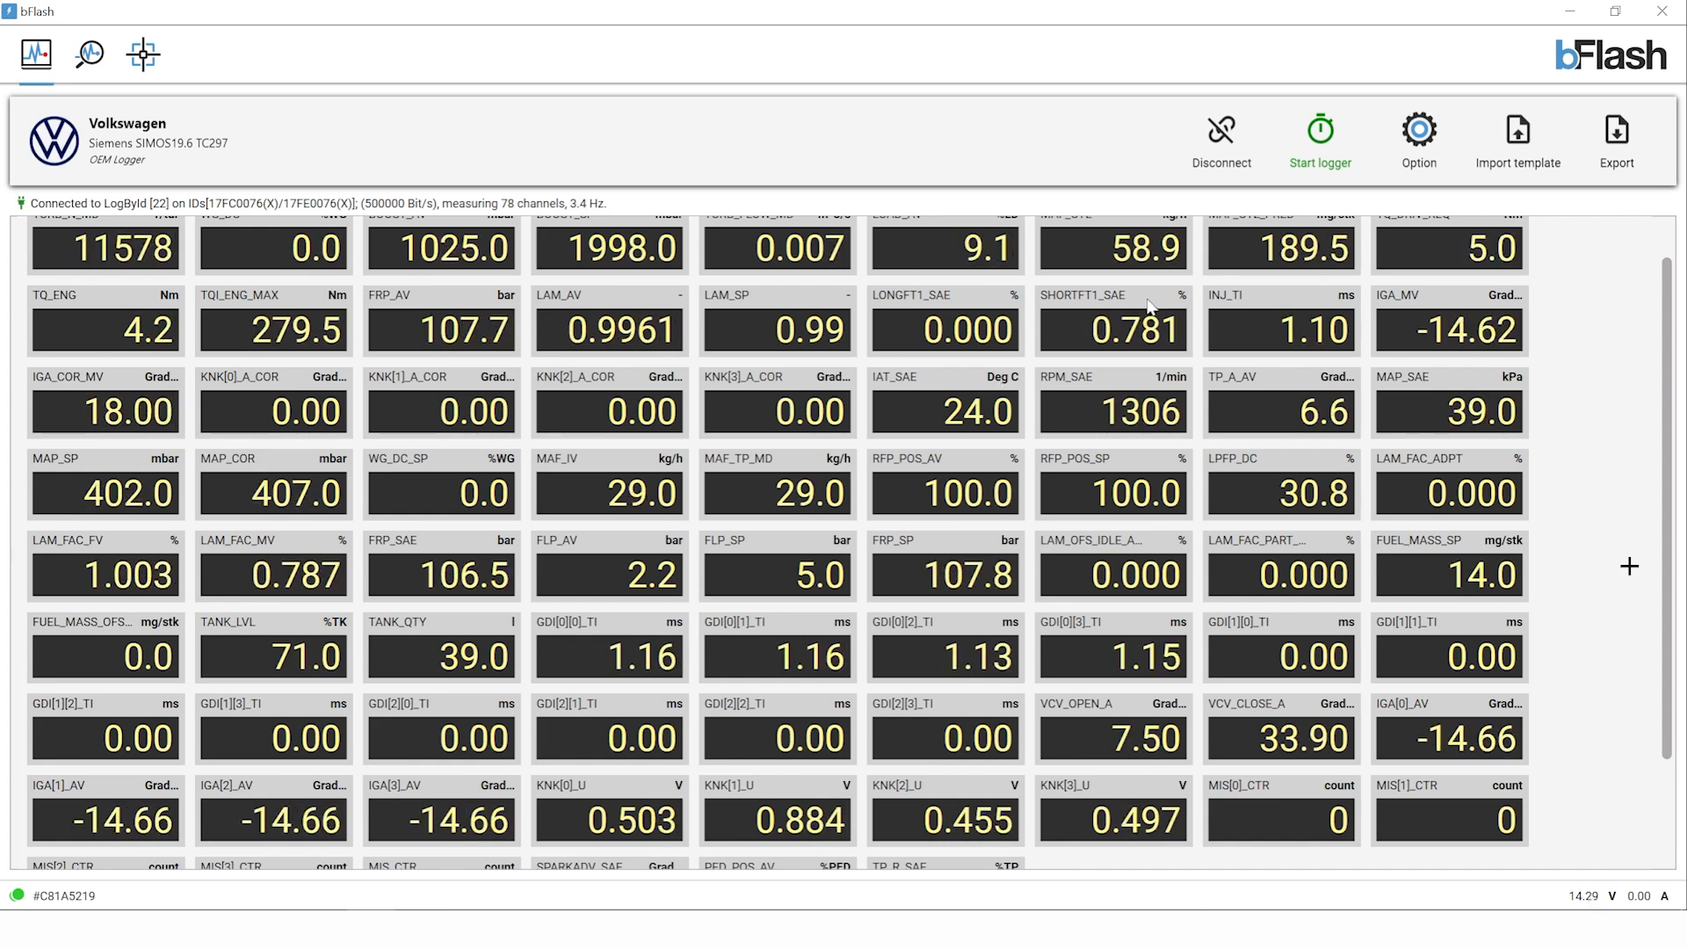
Start the logger with the recording comment 'demo golf r 8'.
click(1335, 137)
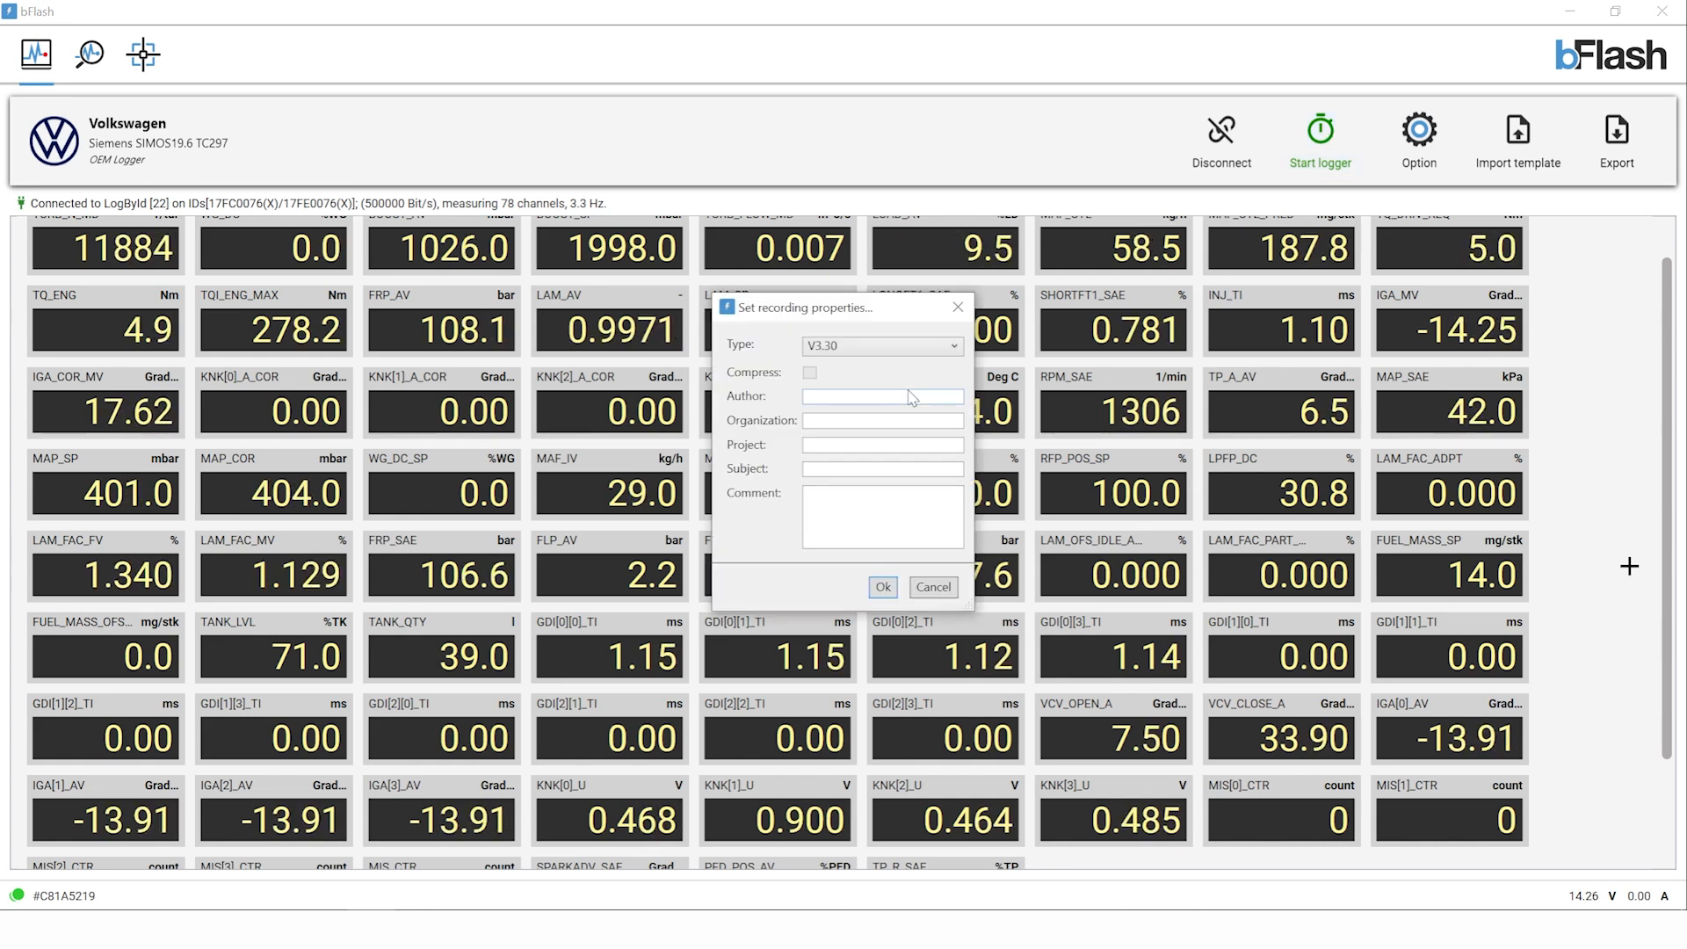
click(872, 507)
text(demo golf r 8)
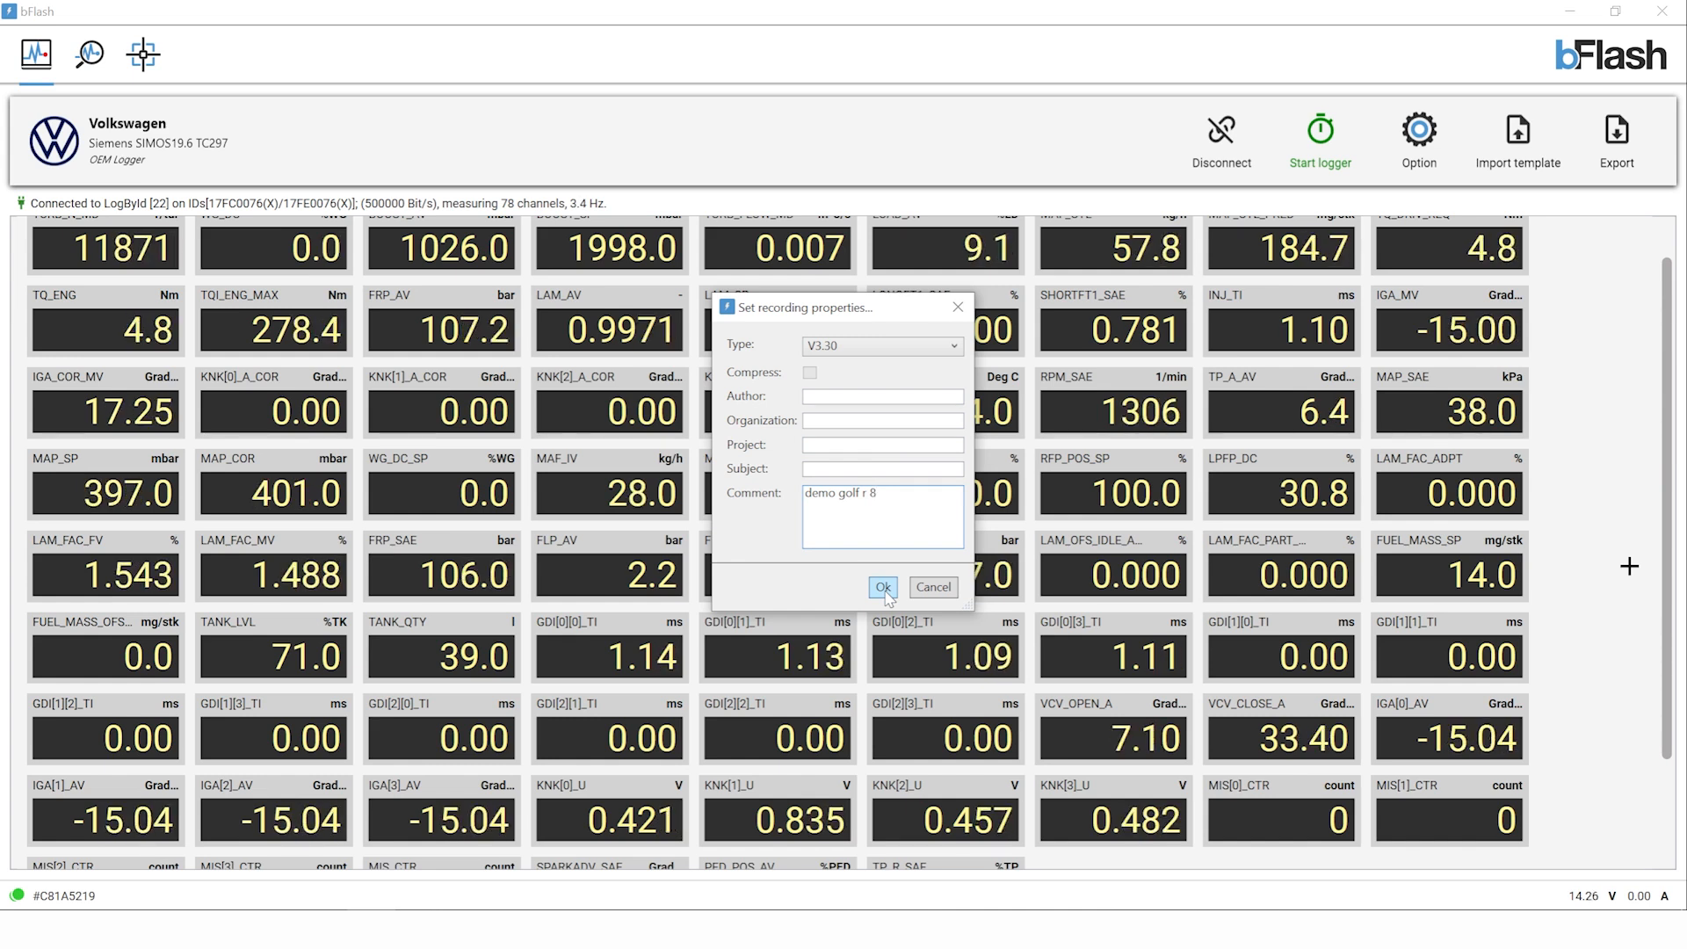
click(885, 589)
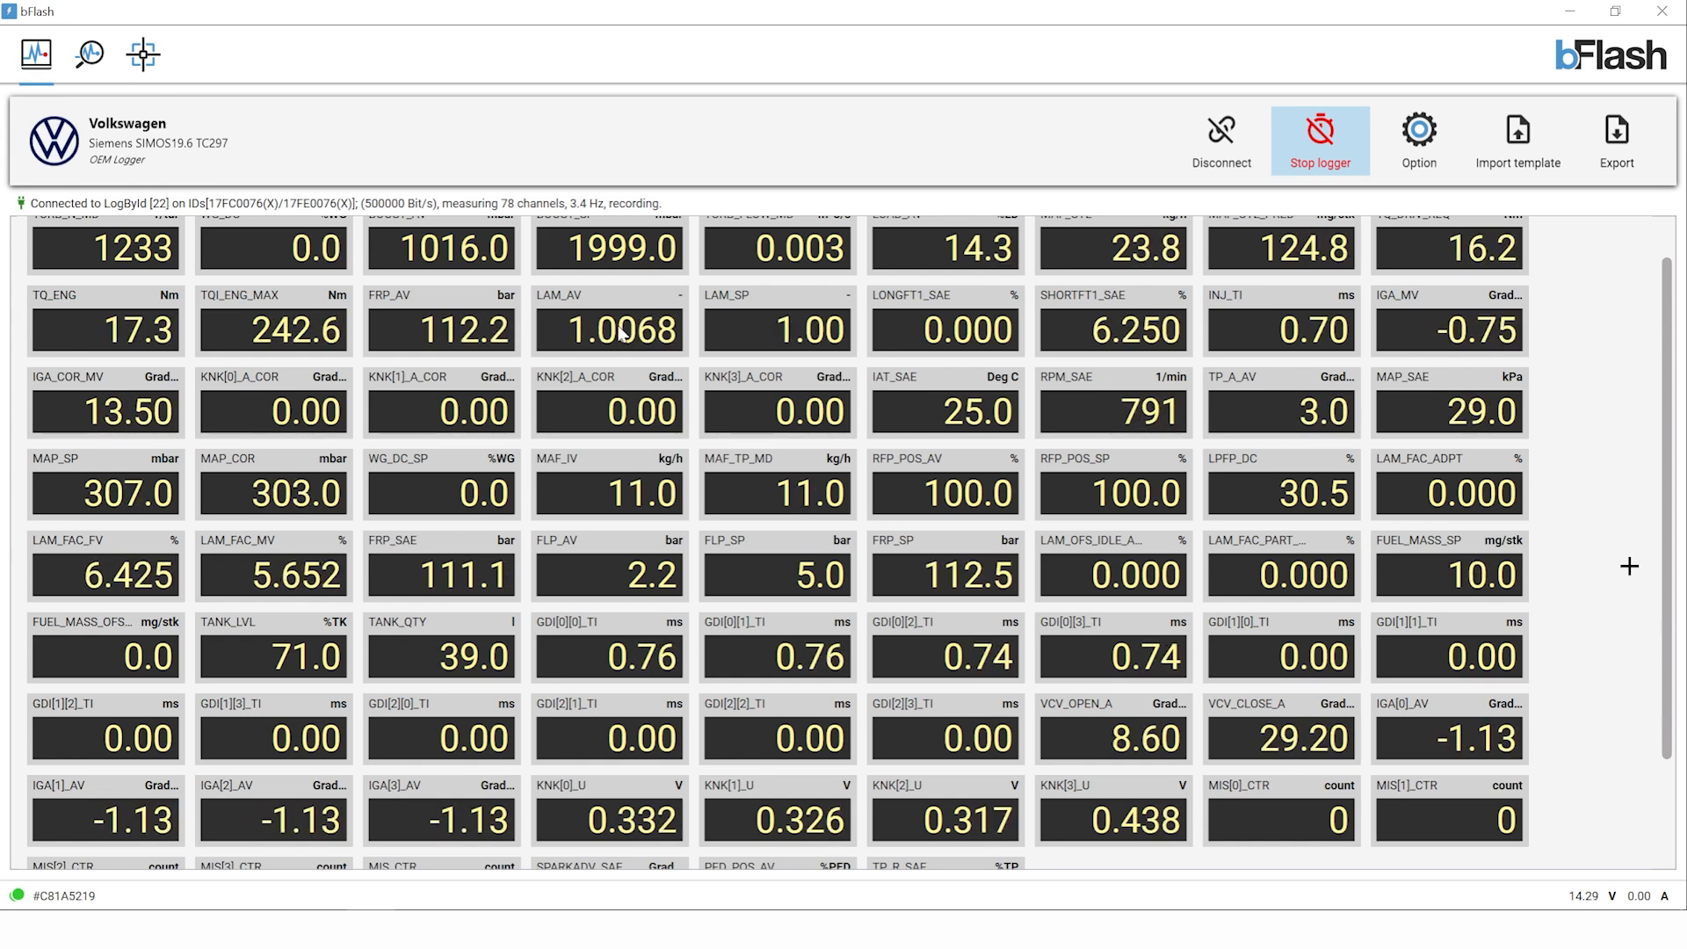
Stop logging and save the recording as GOLF R 8 DATALOG in the GOLF 8 R DEMO folder.
click(1320, 140)
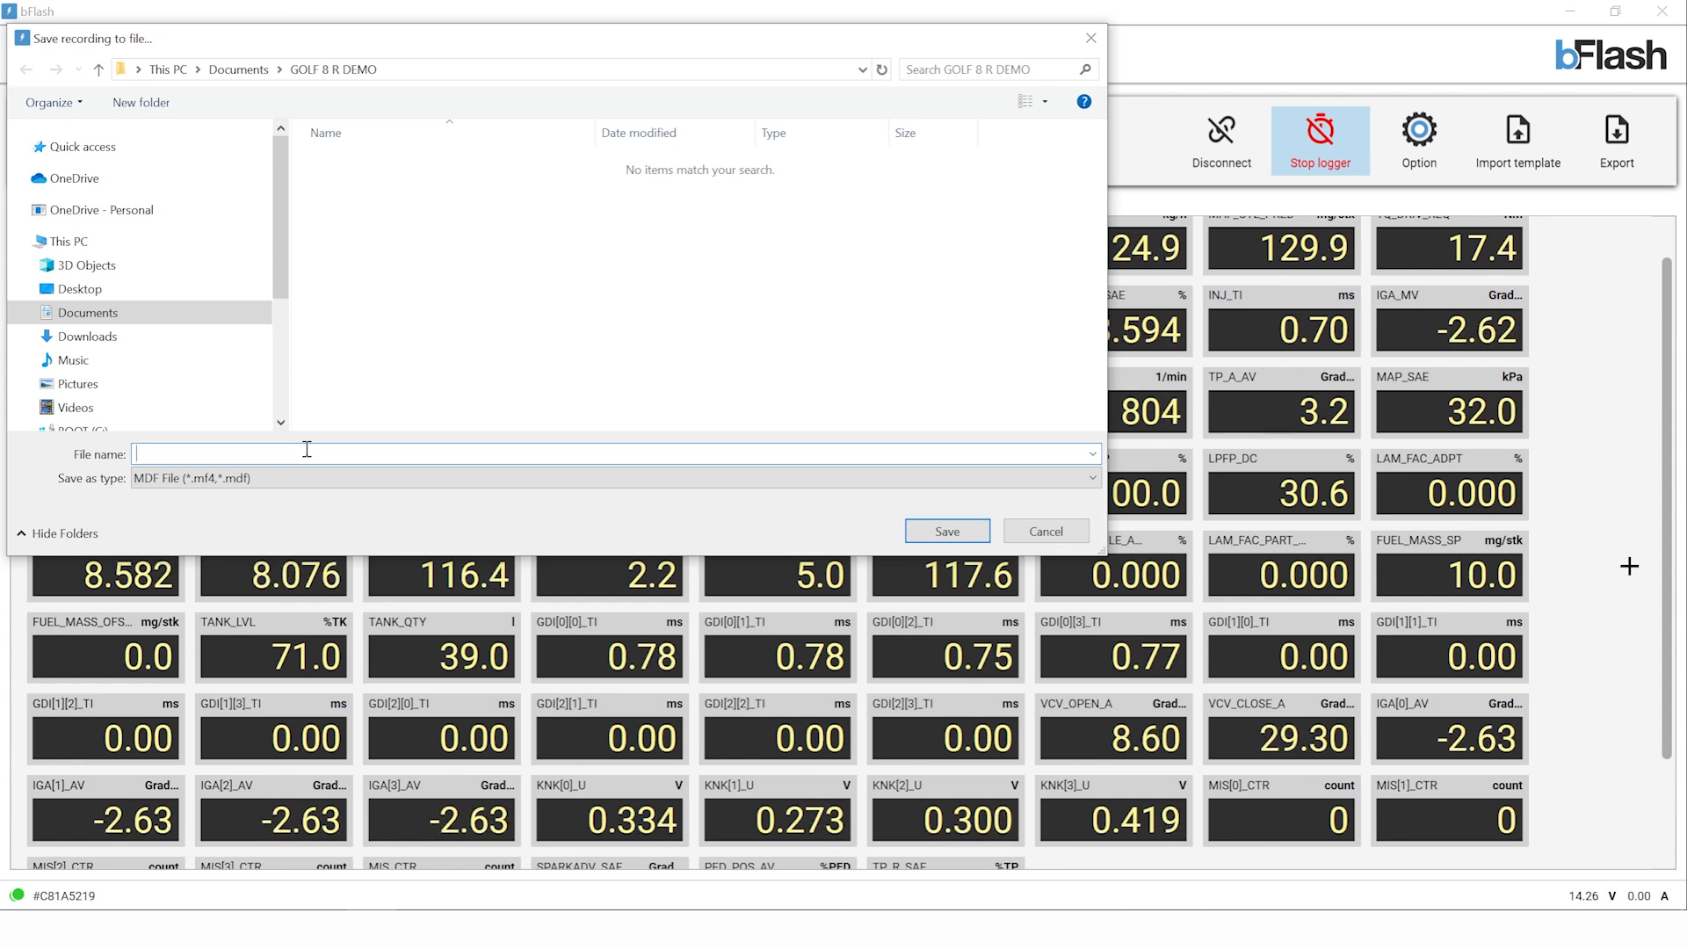
text(GOLF R 8)
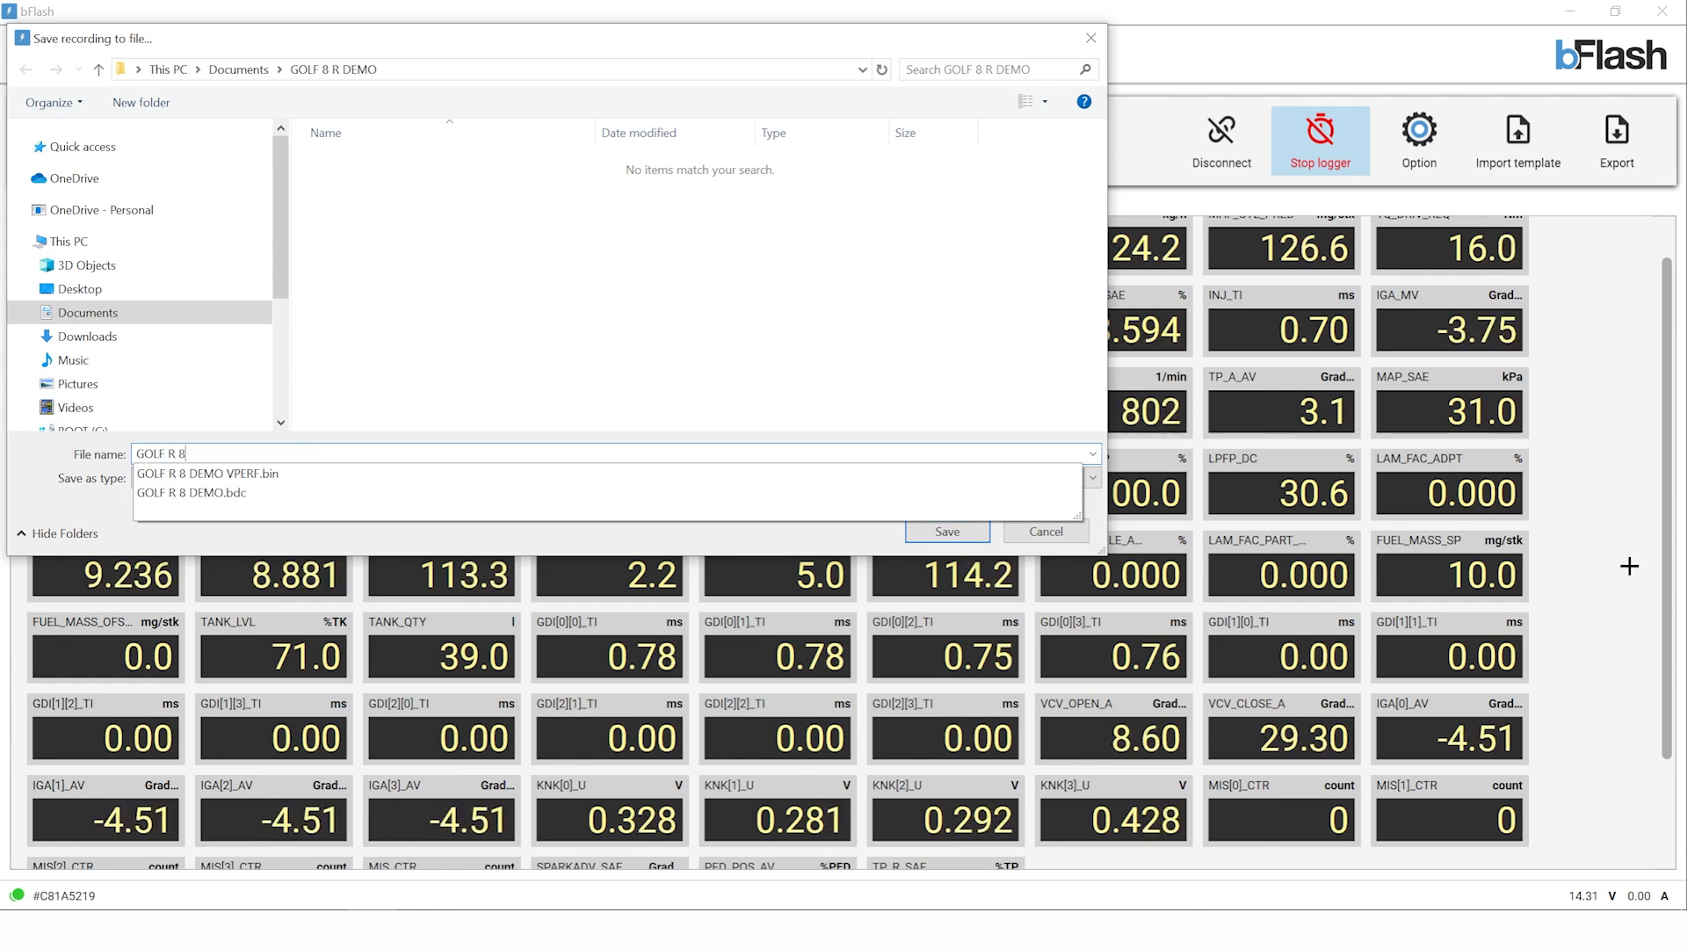
text( DATALOG)
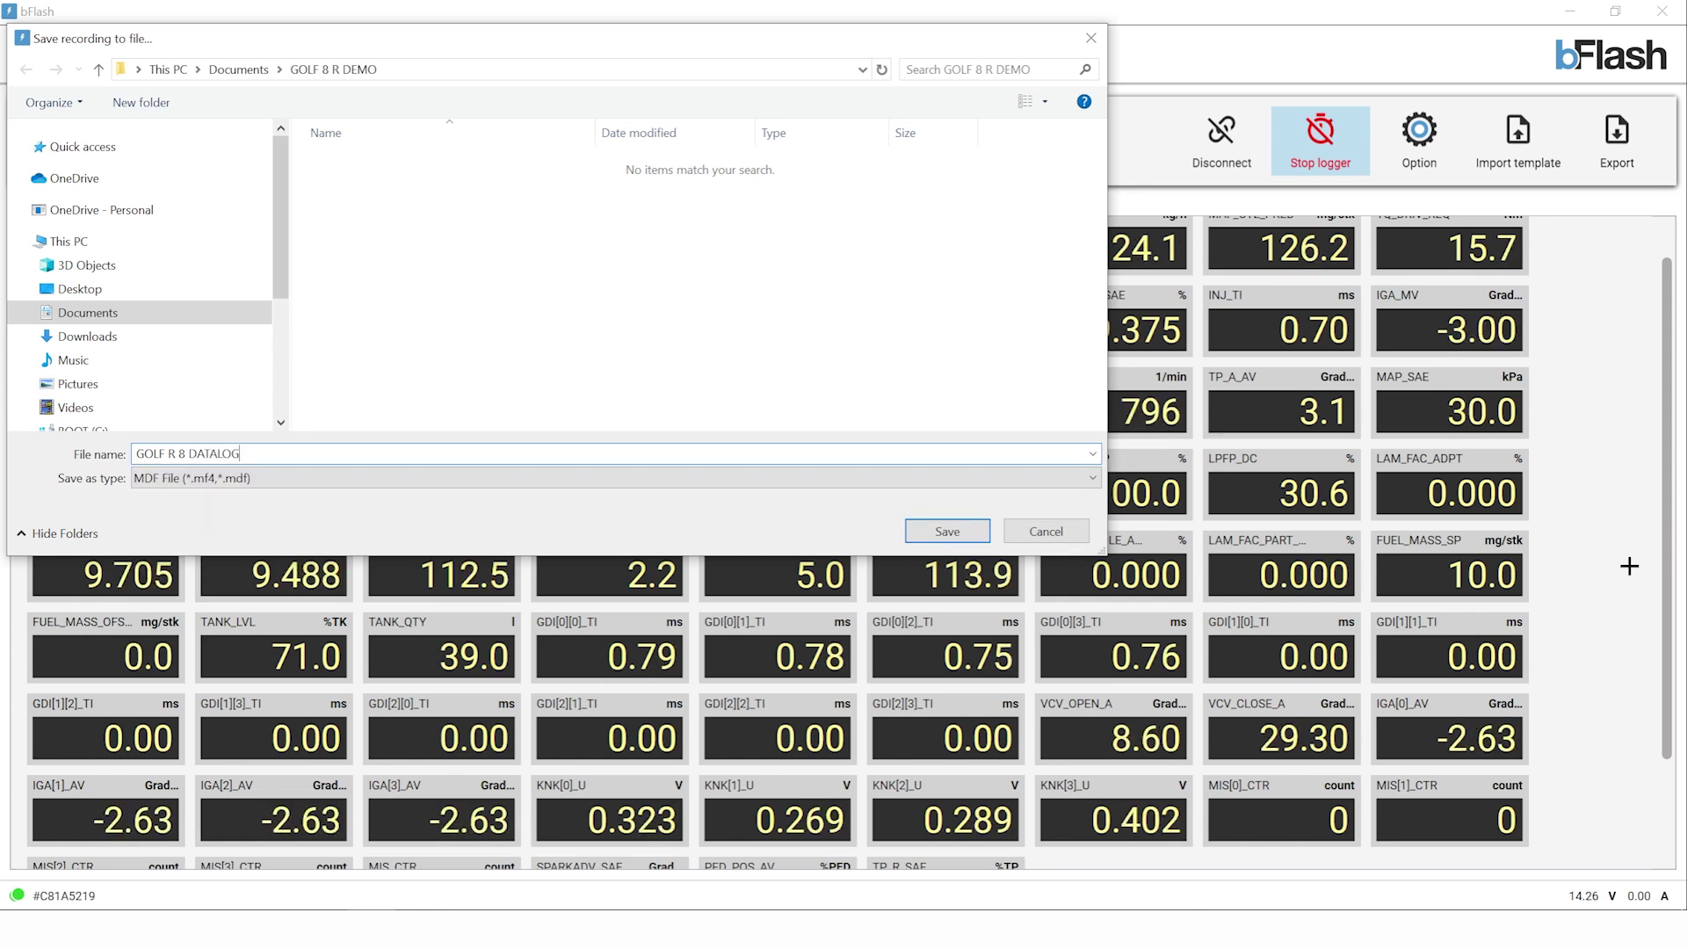
key(Return)
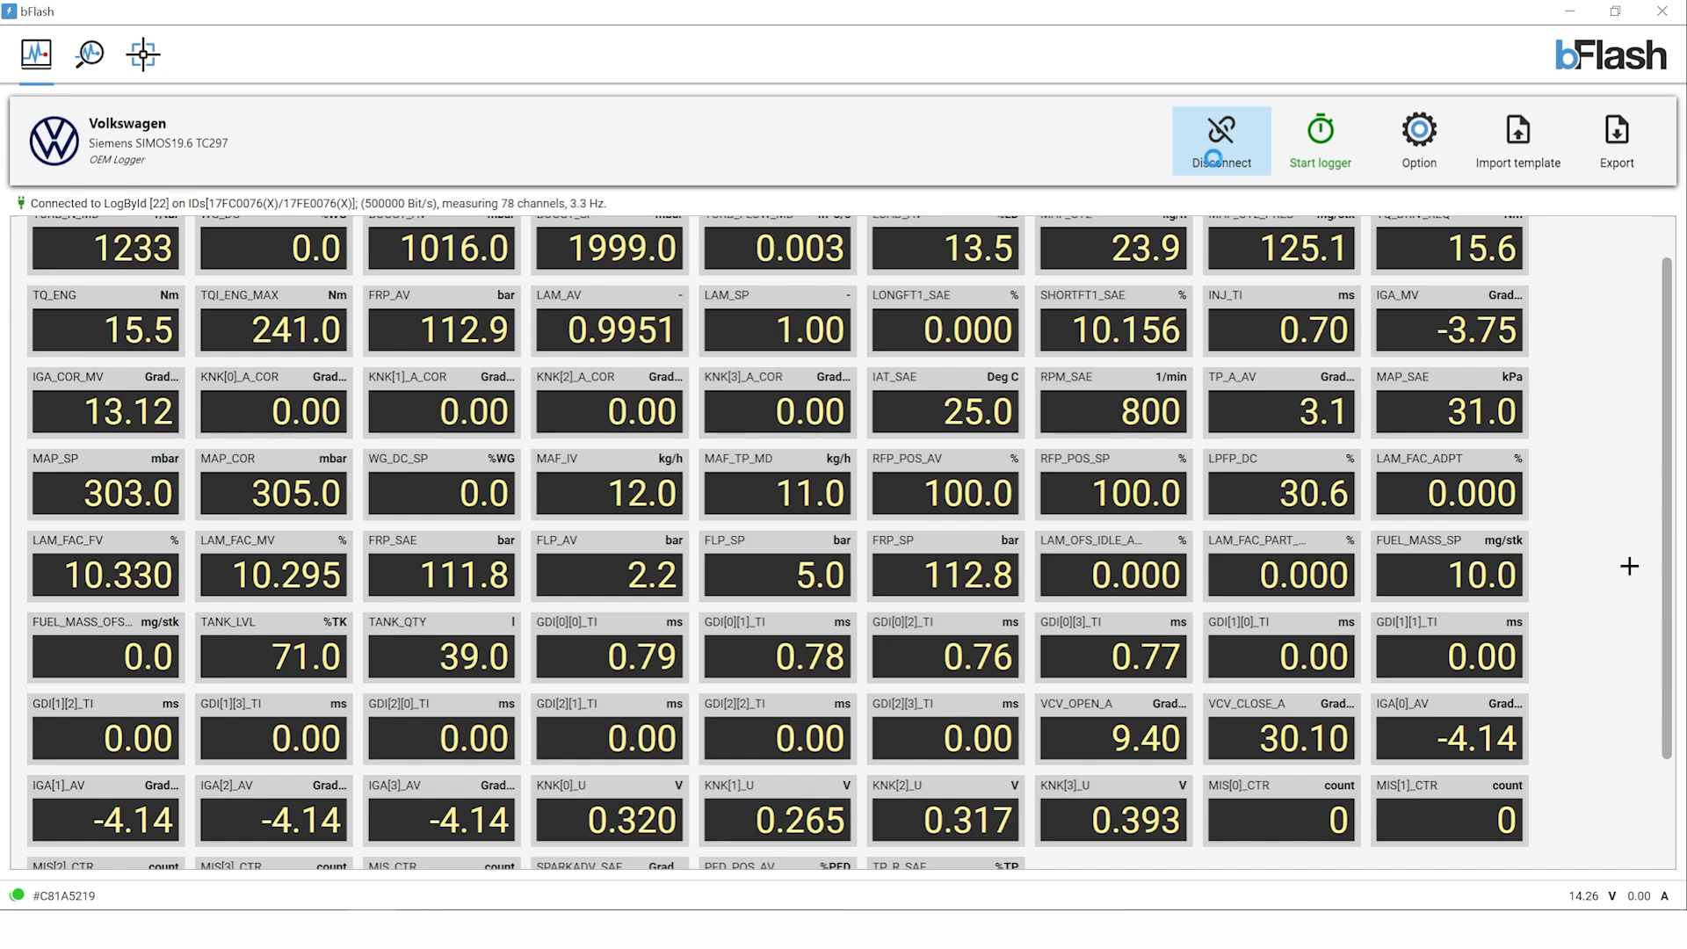
Disconnect from the ECU and load GOLF R 8 DATALOG into Log Analysis.
click(1215, 157)
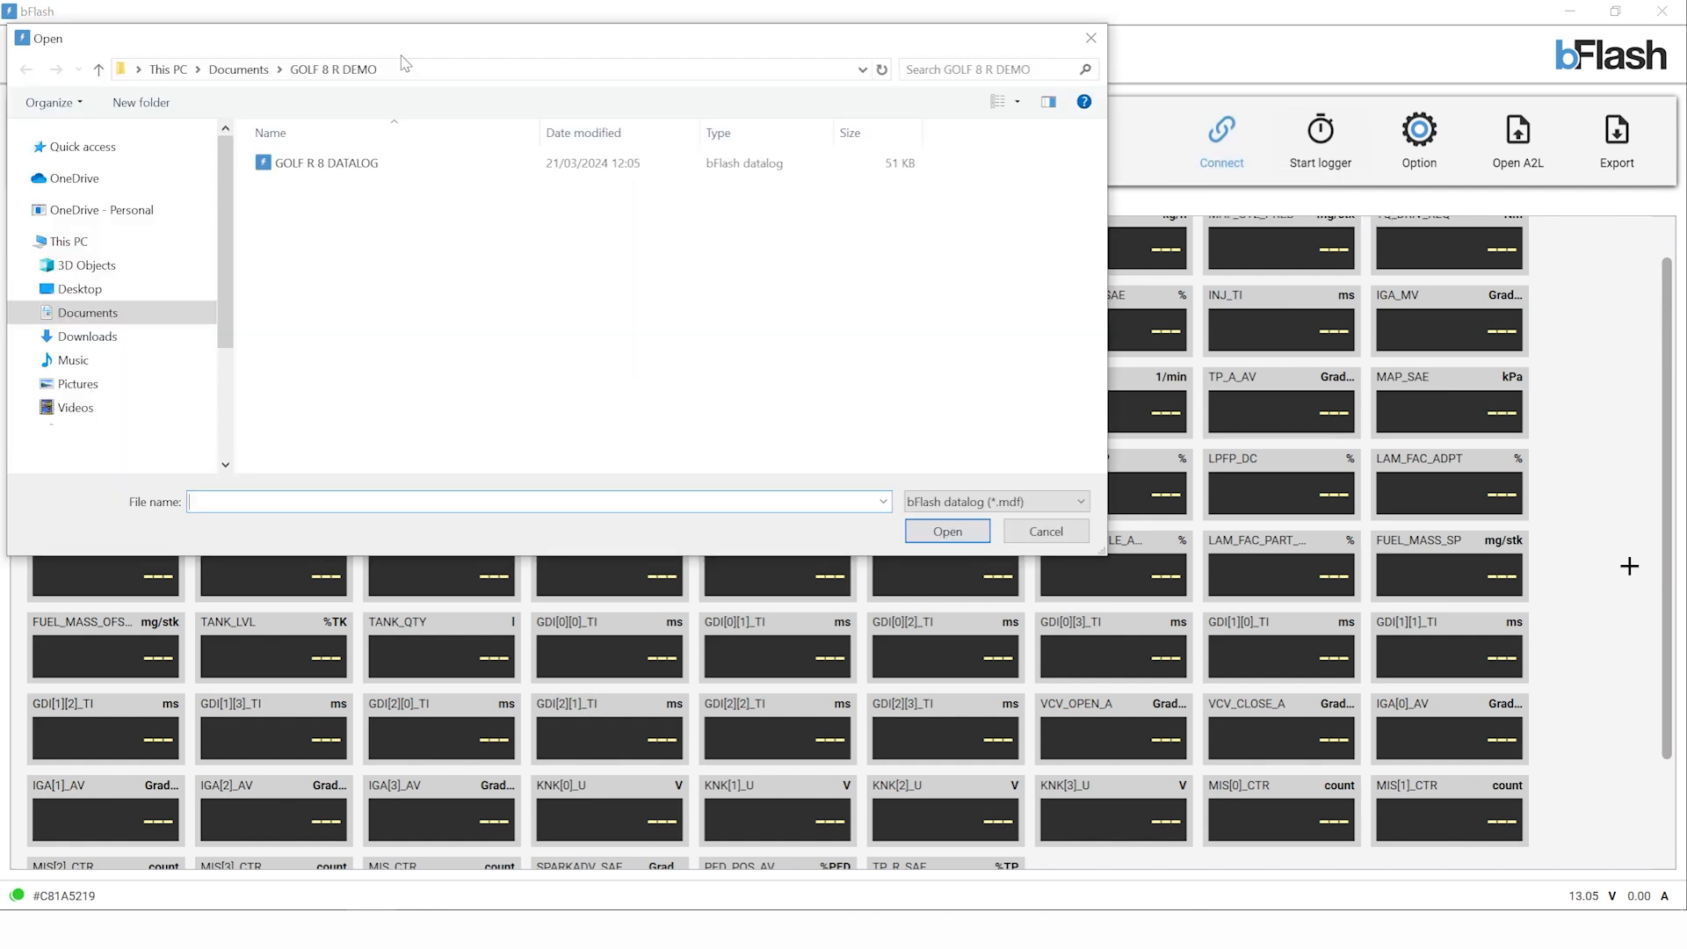
click(348, 172)
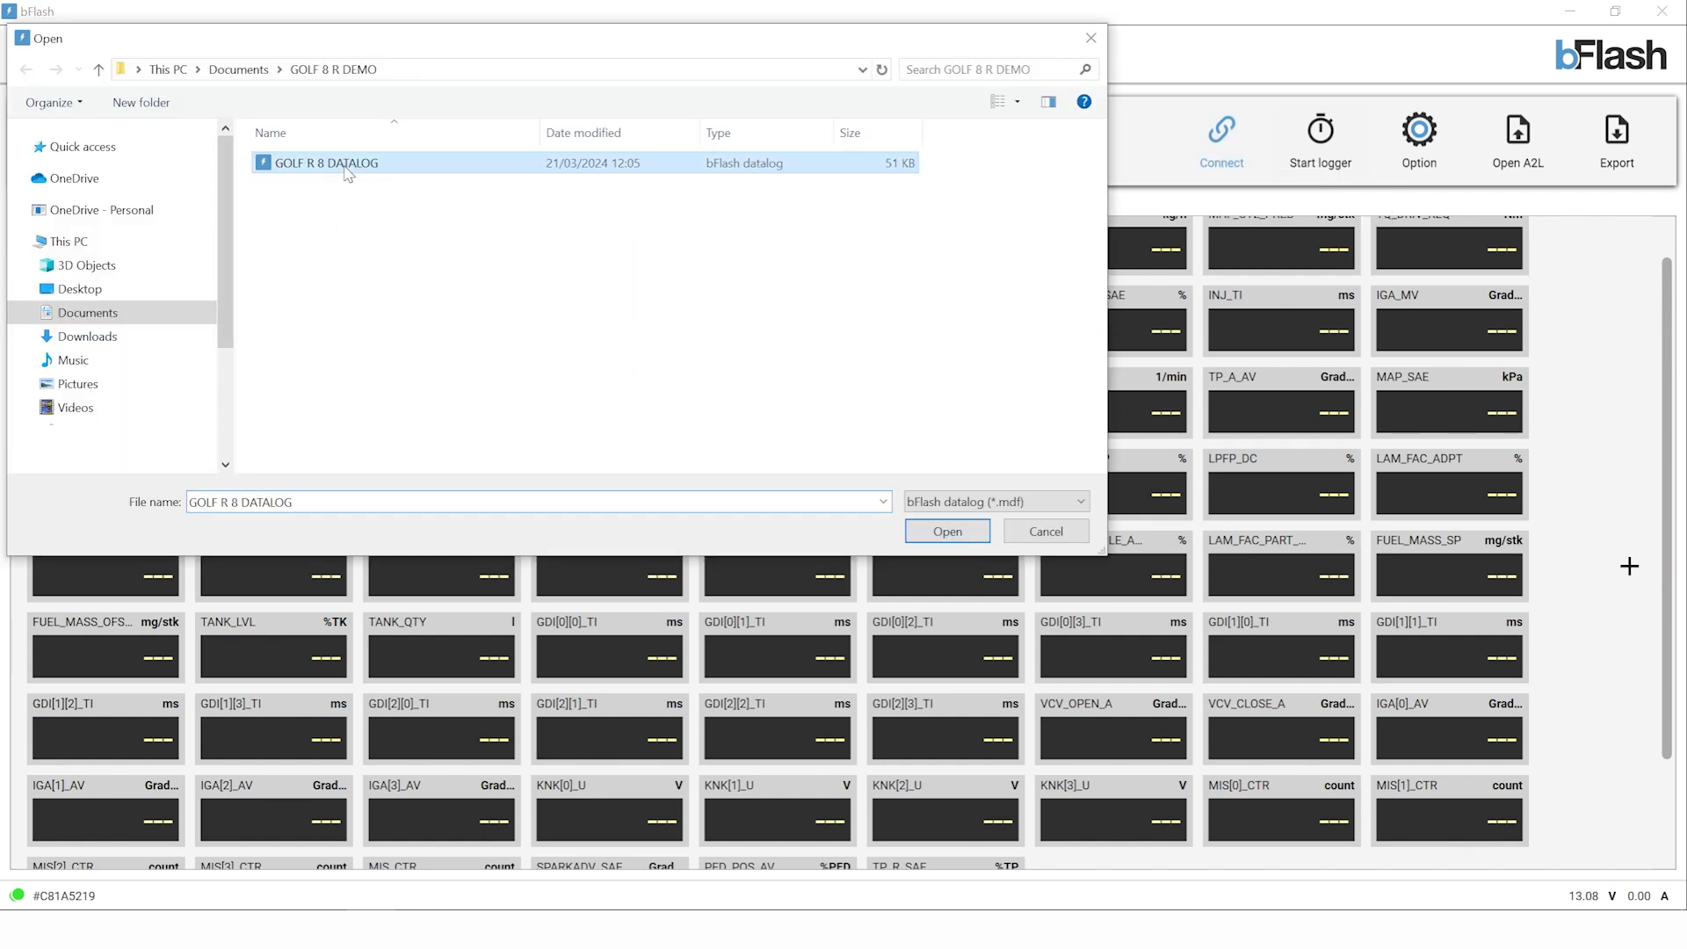
click(948, 531)
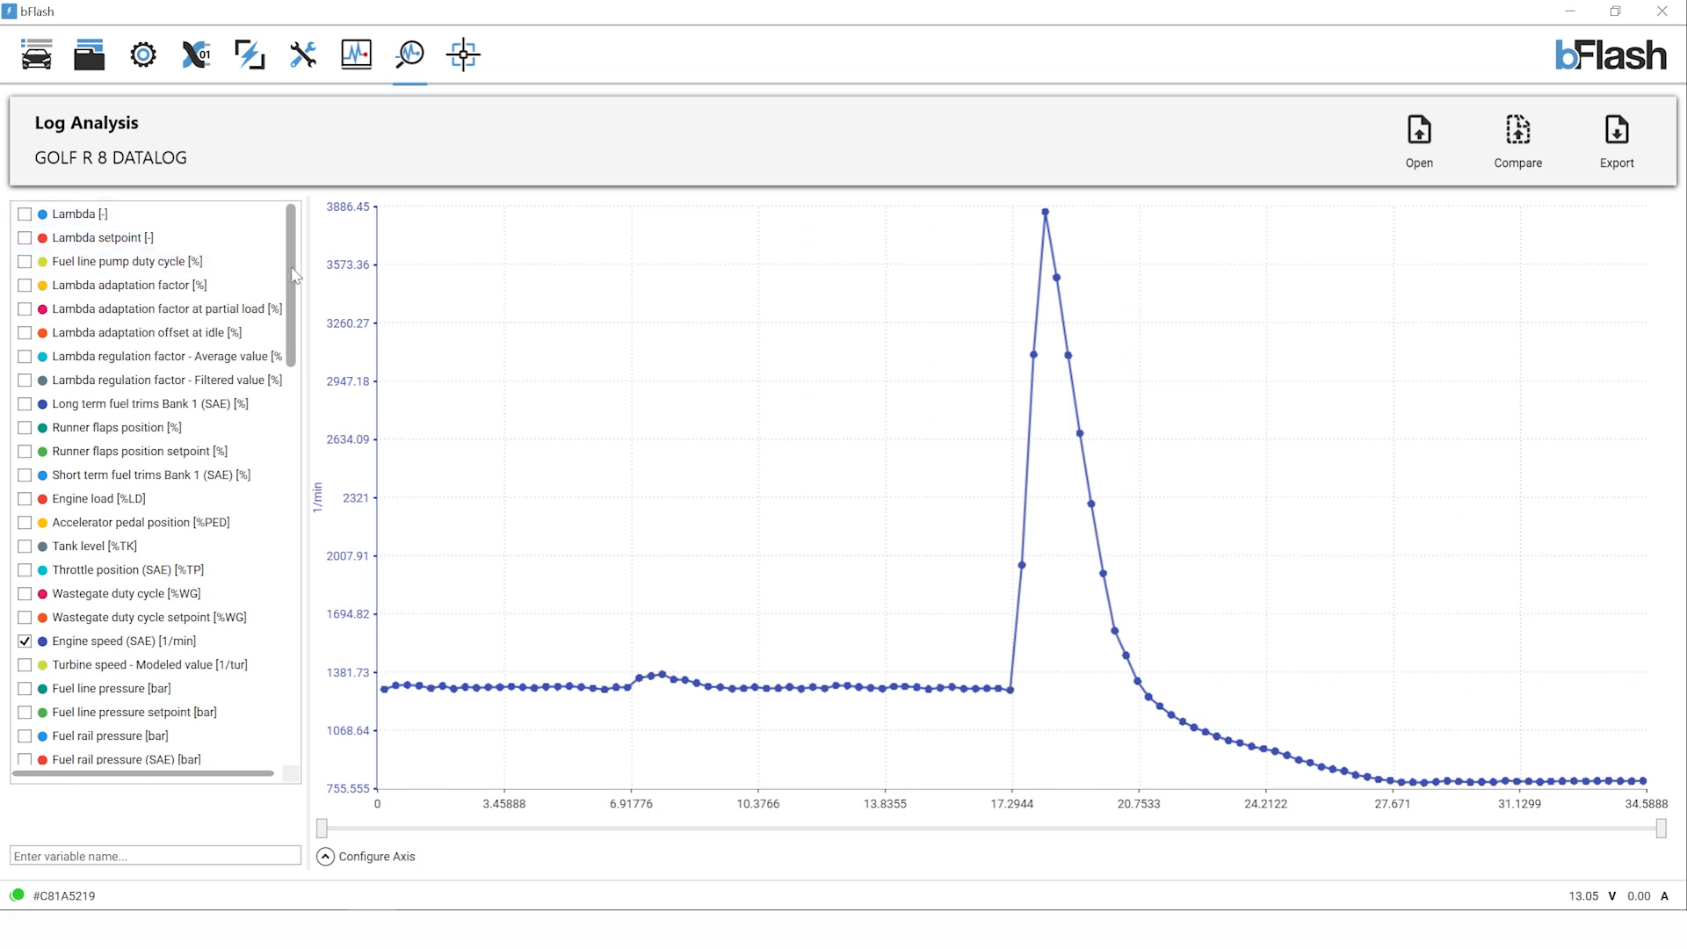
drag(291, 270, 291, 673)
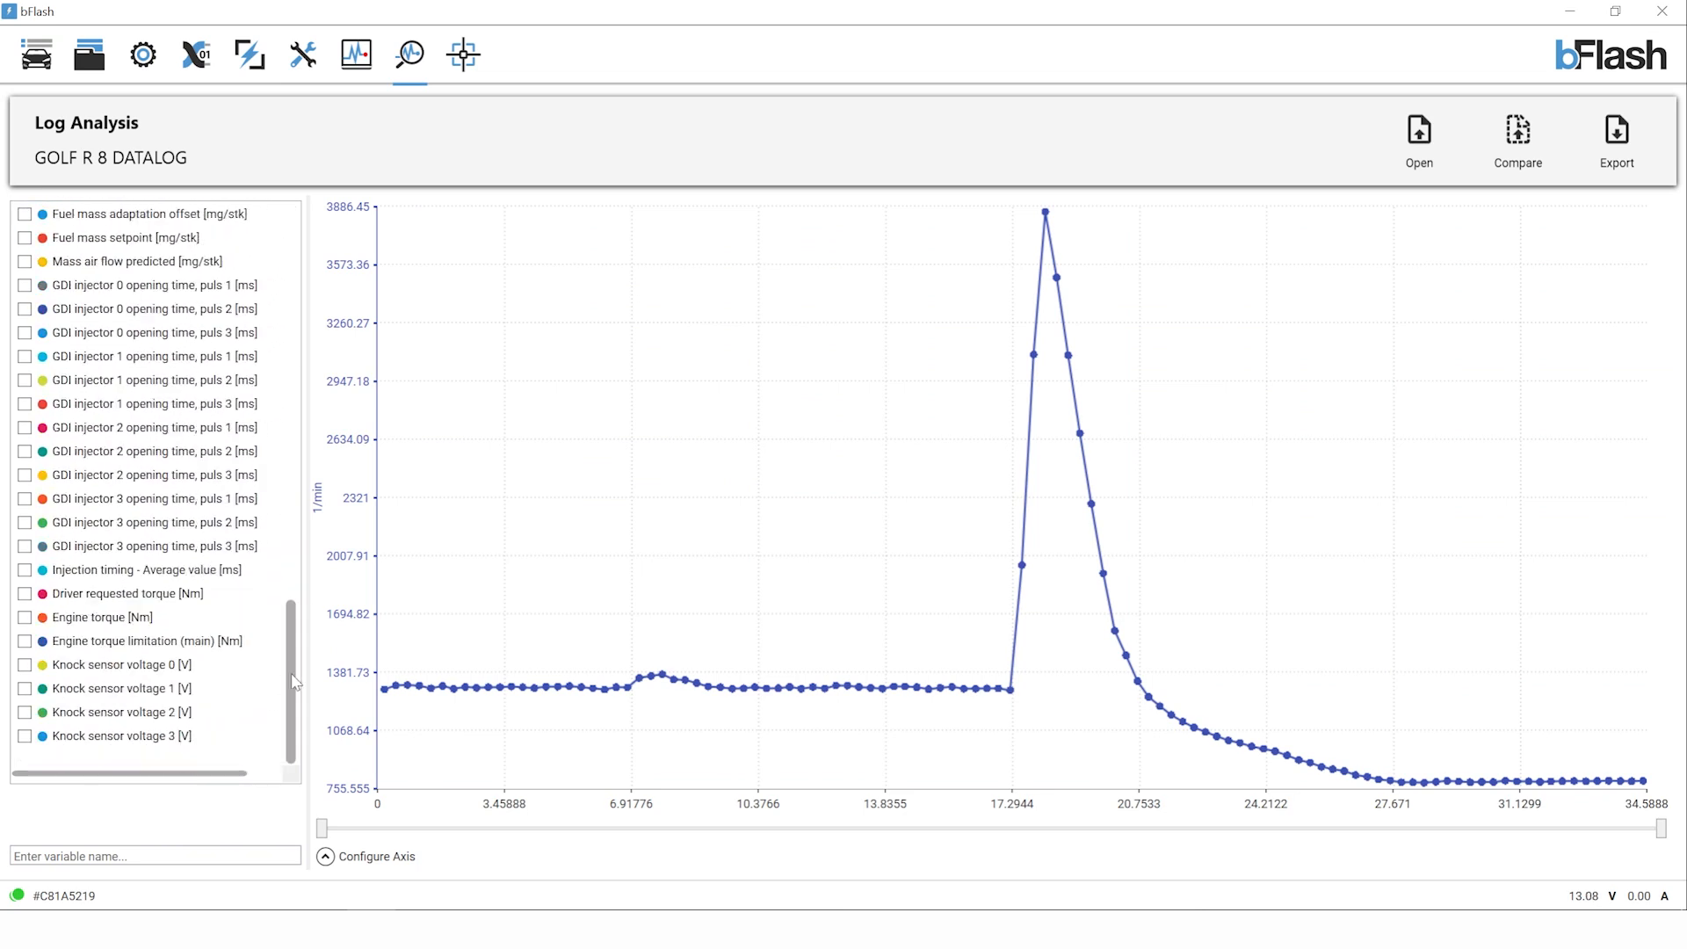
scroll(297, 733, up, 5)
scroll(198, 593, up, 2)
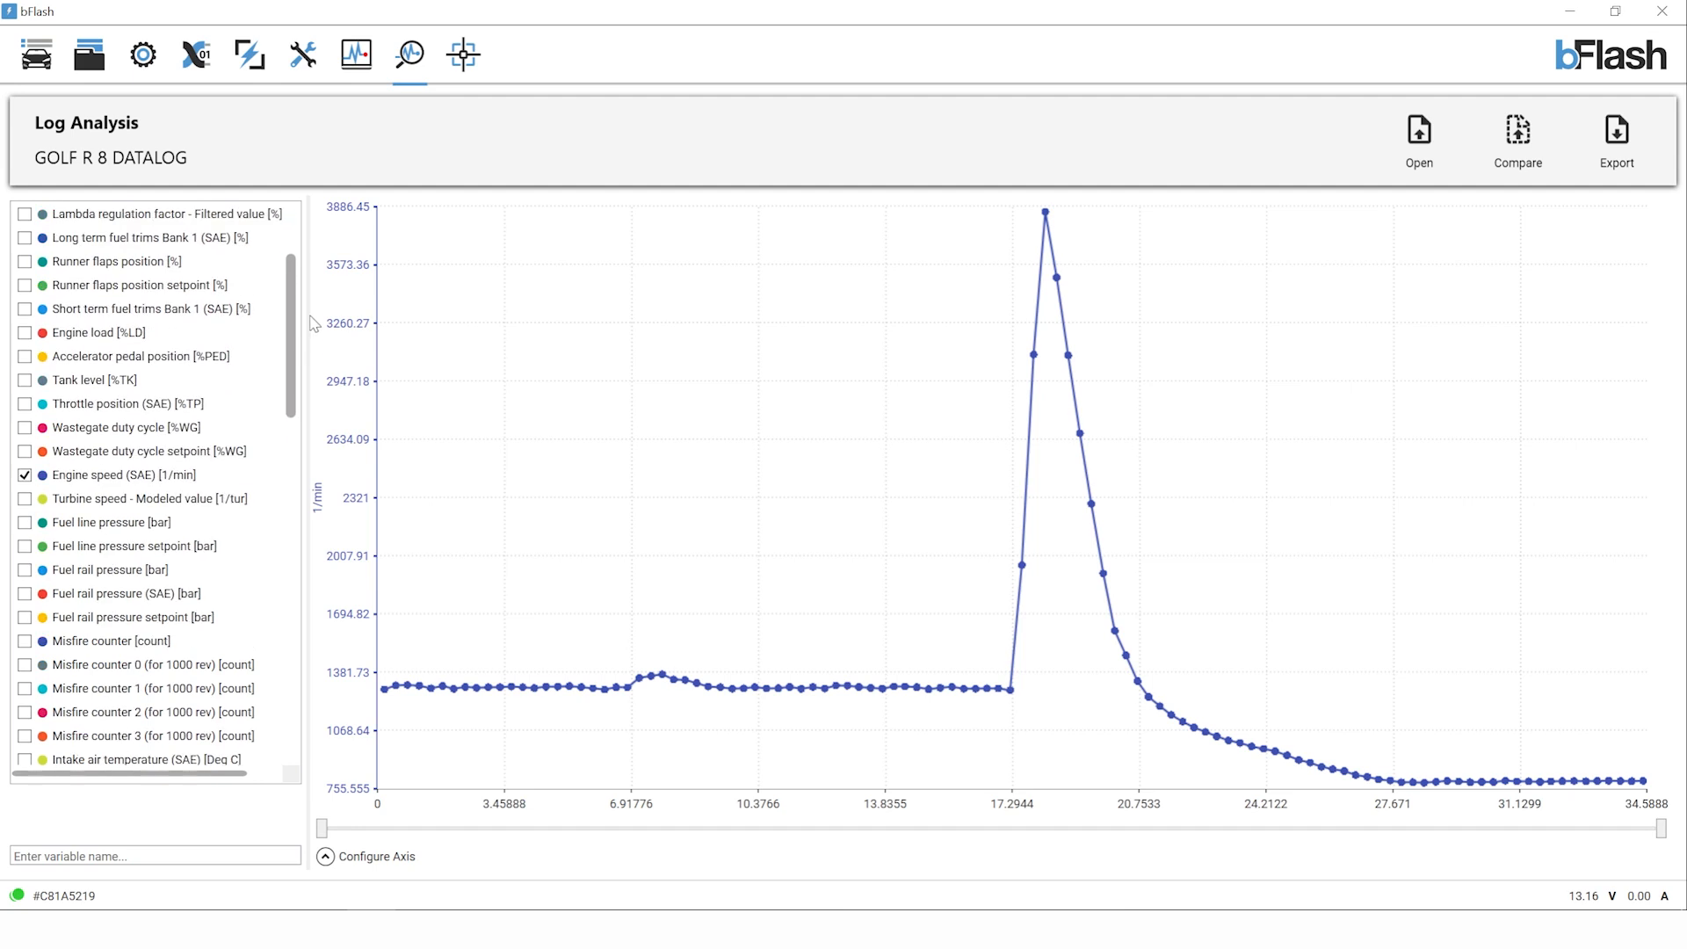
scroll(158, 553, up, 2)
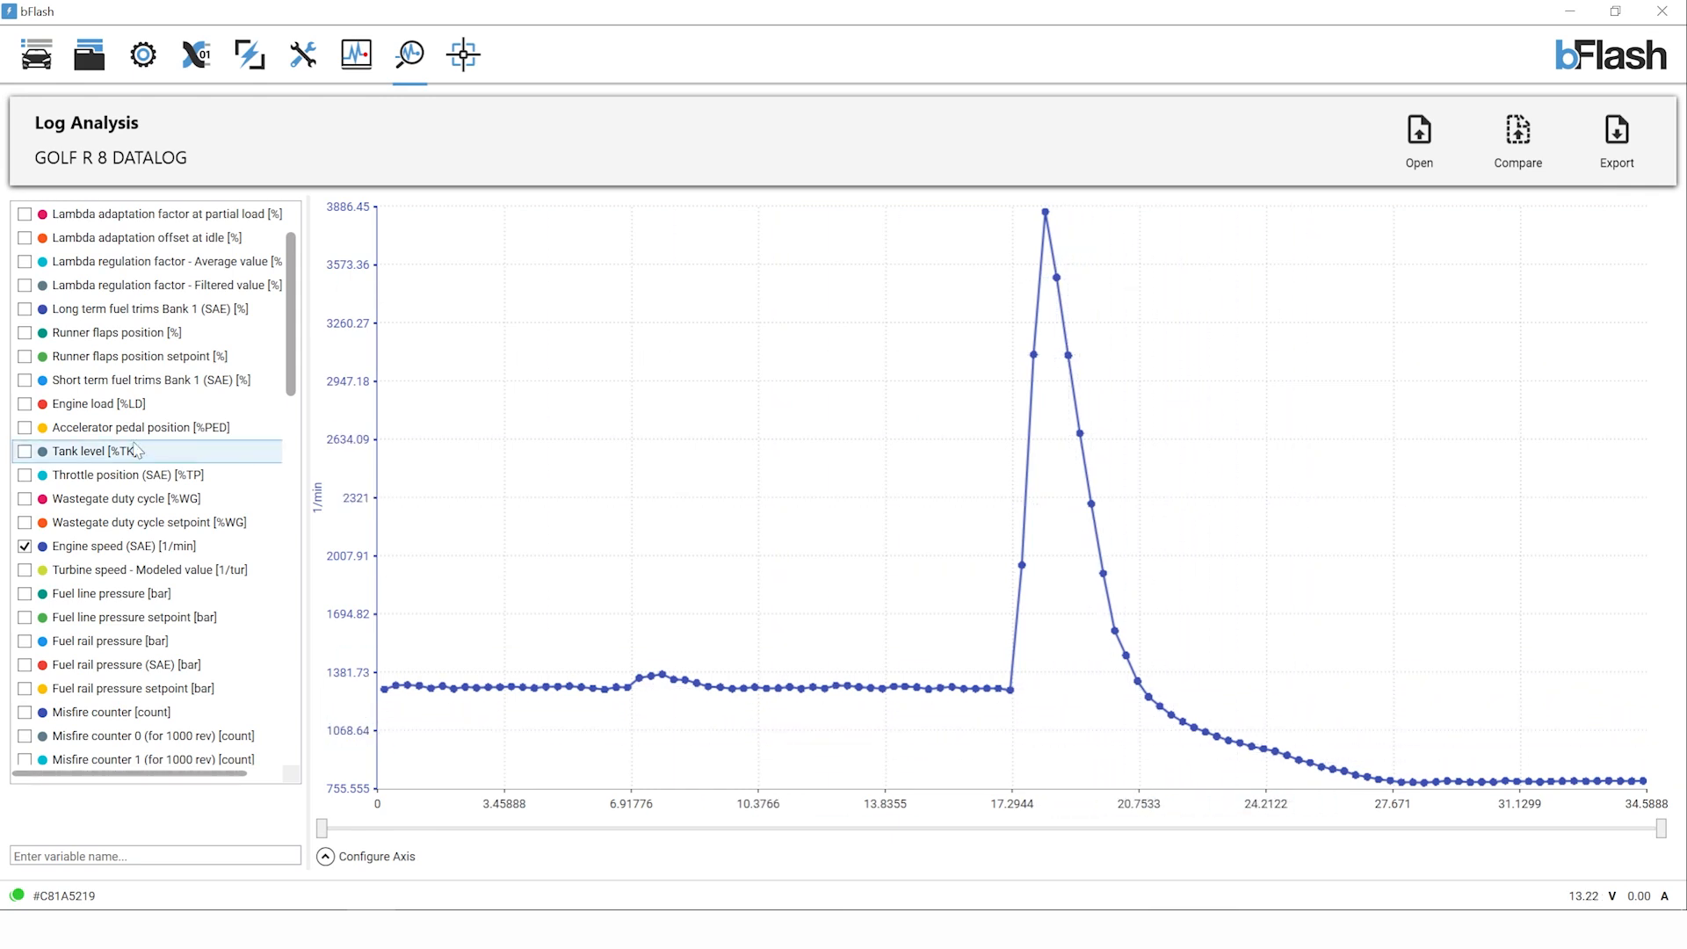
Add Engine load and modeled Turbine speed to the chart, briefly toggling Long term fuel trims Bank 1.
click(25, 404)
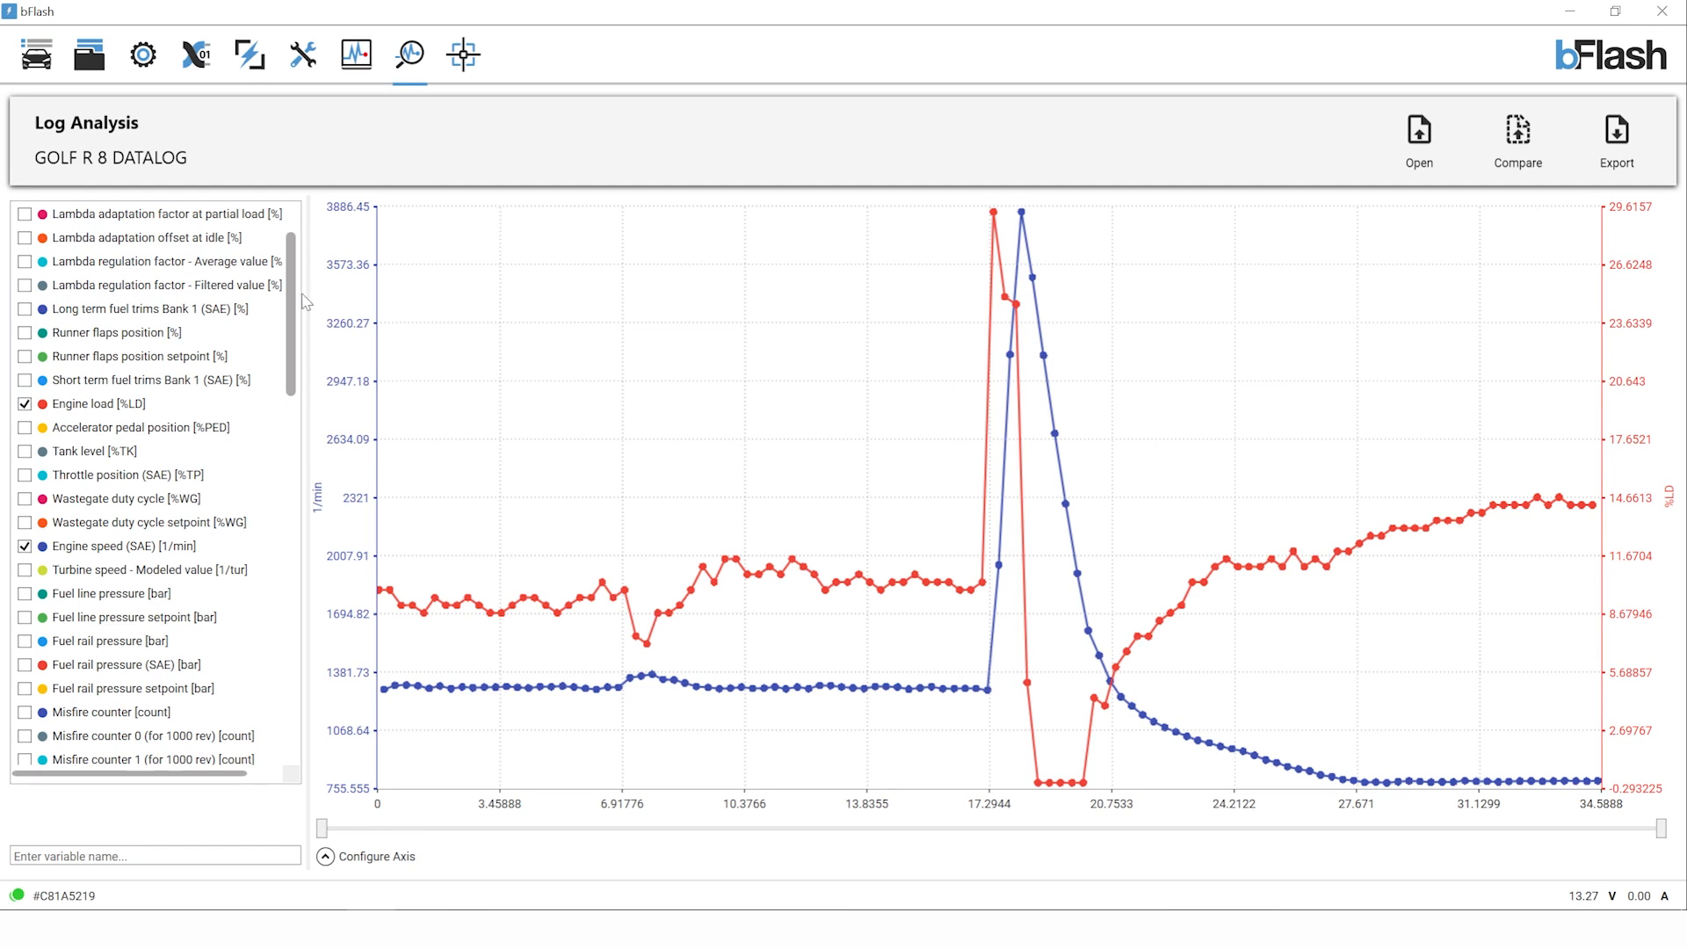
click(25, 309)
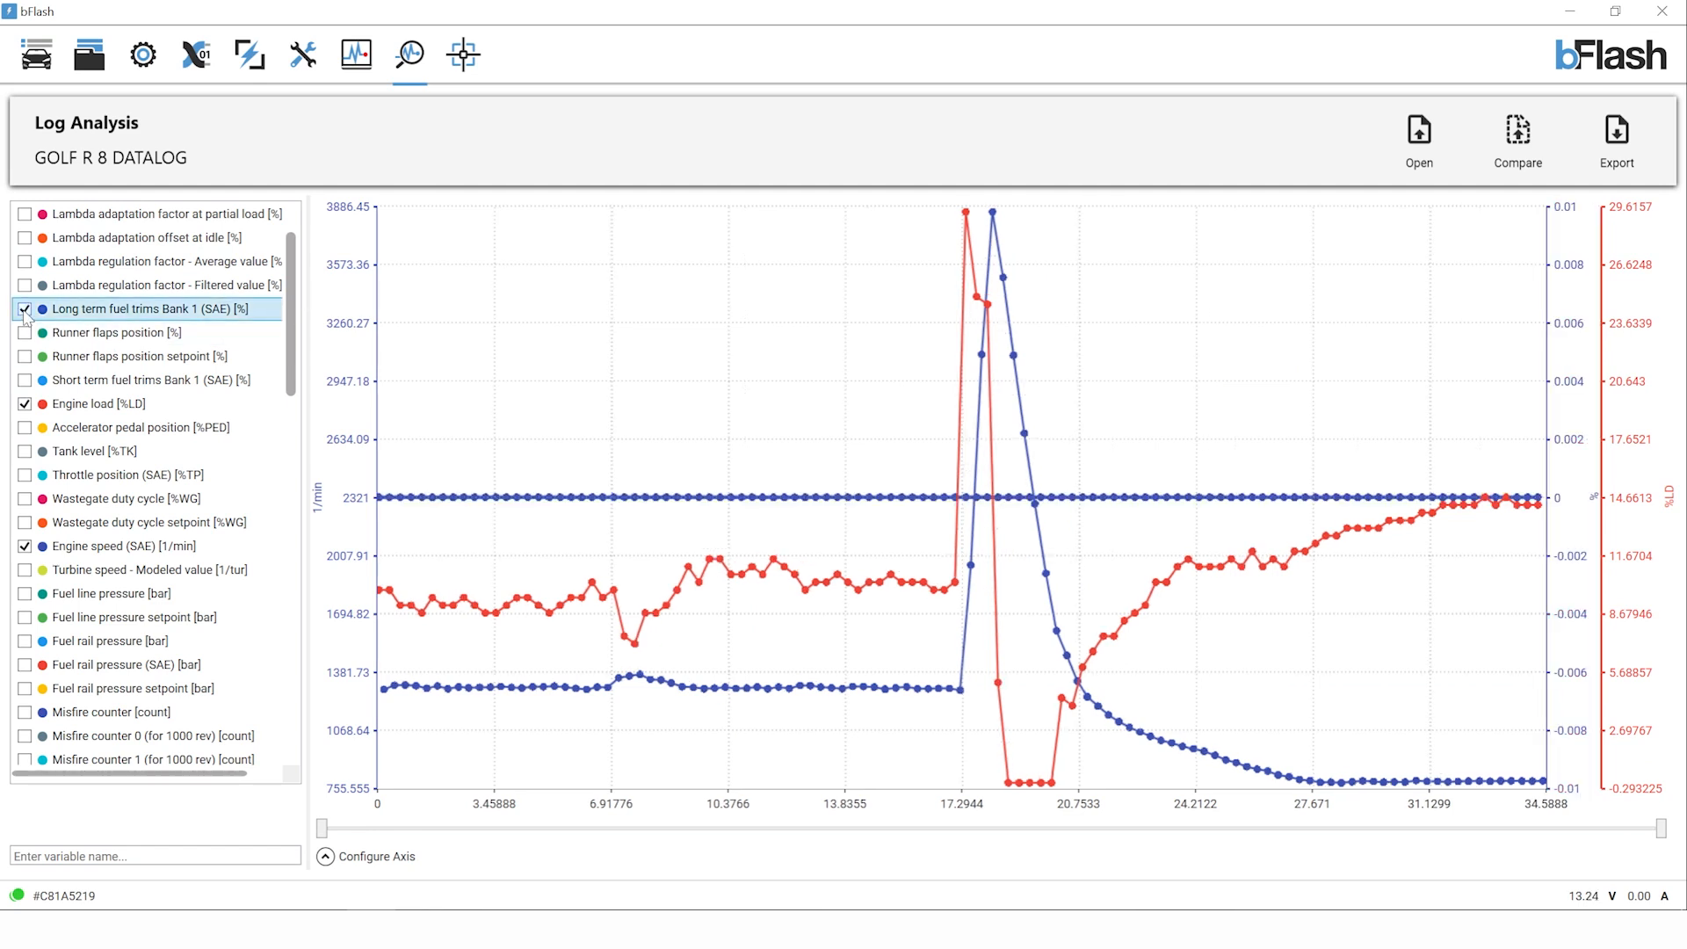
click(25, 310)
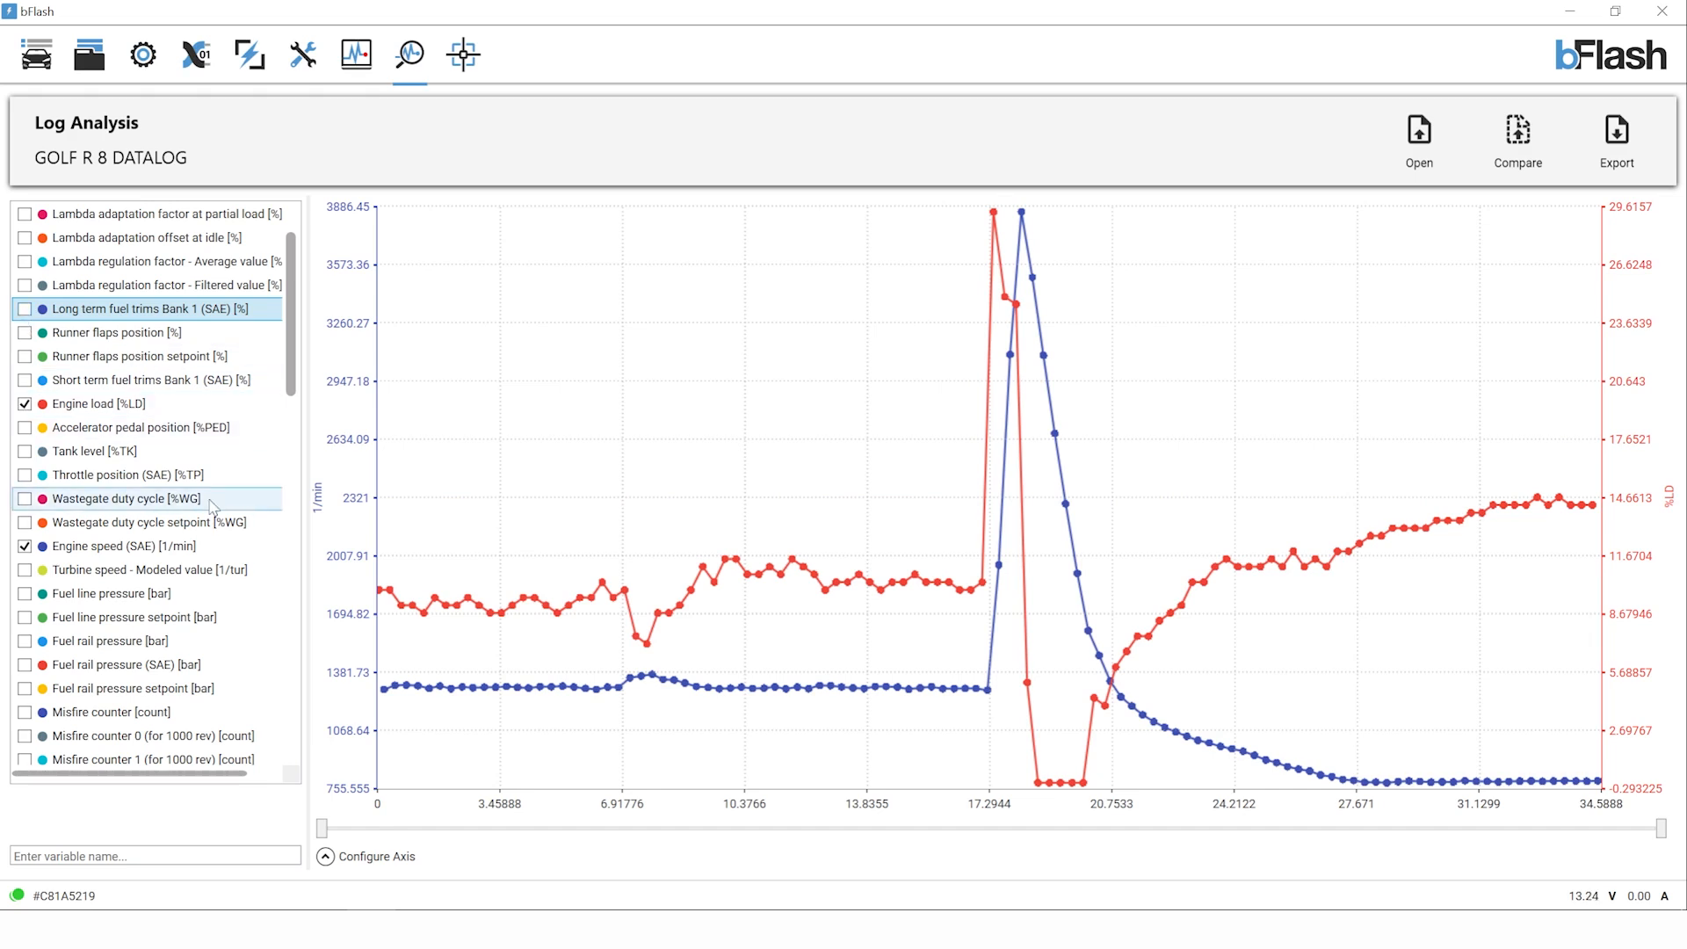
click(26, 570)
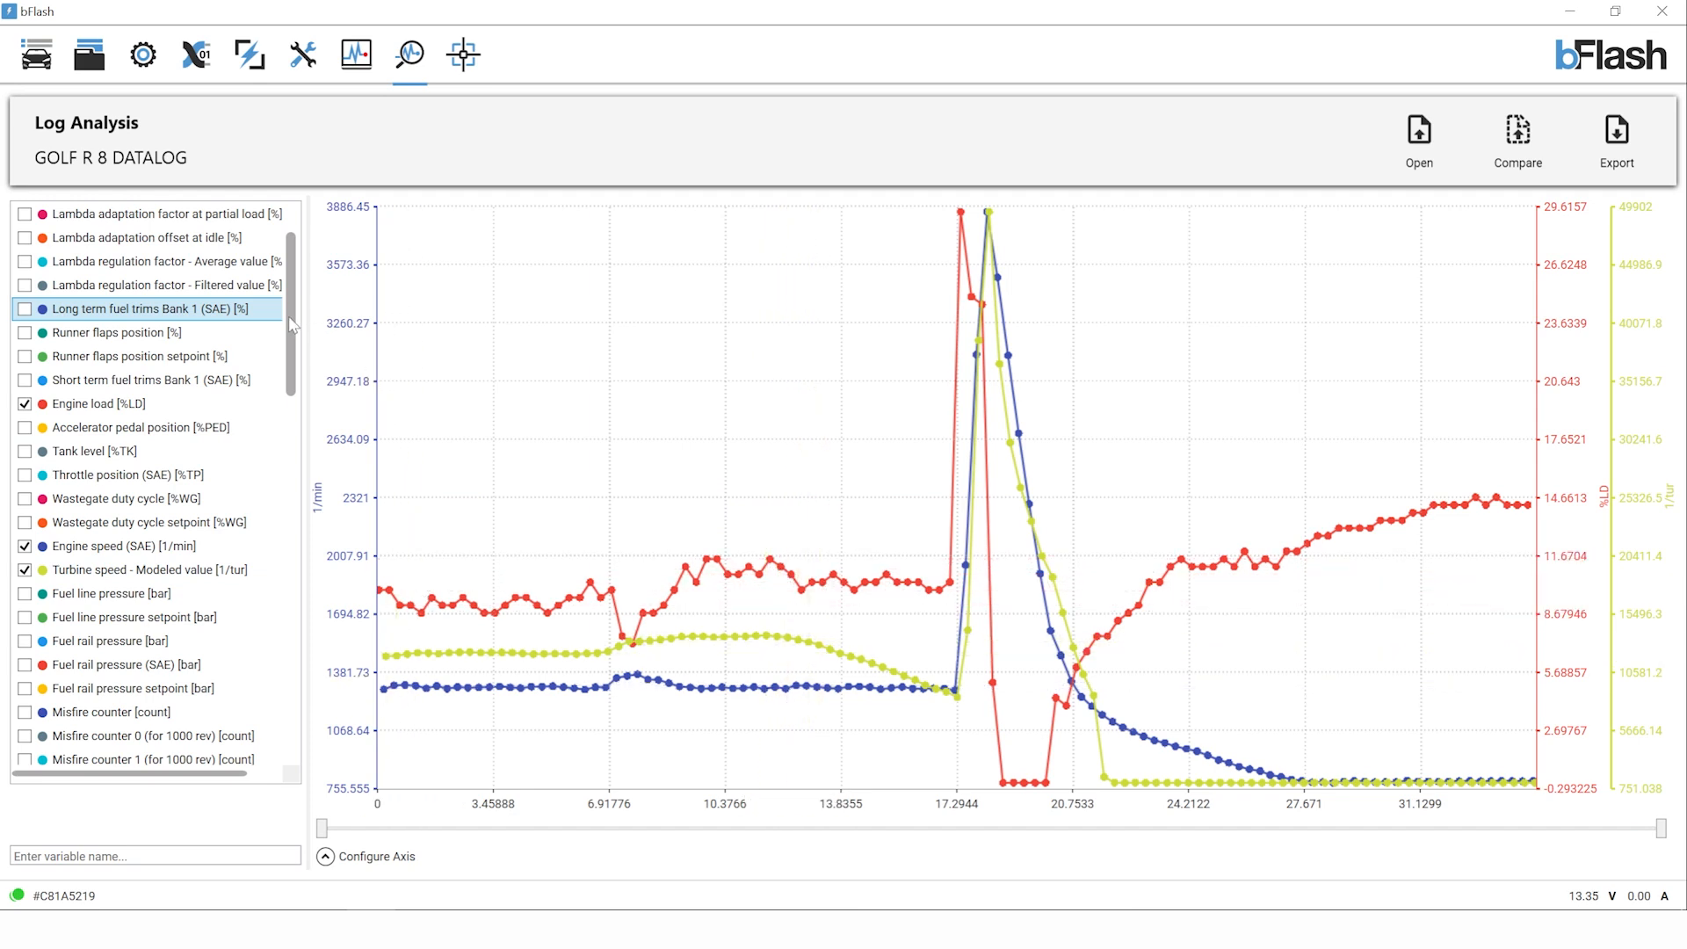
scroll(158, 395, down, 4)
scroll(158, 395, down, 4)
scroll(158, 395, down, 4)
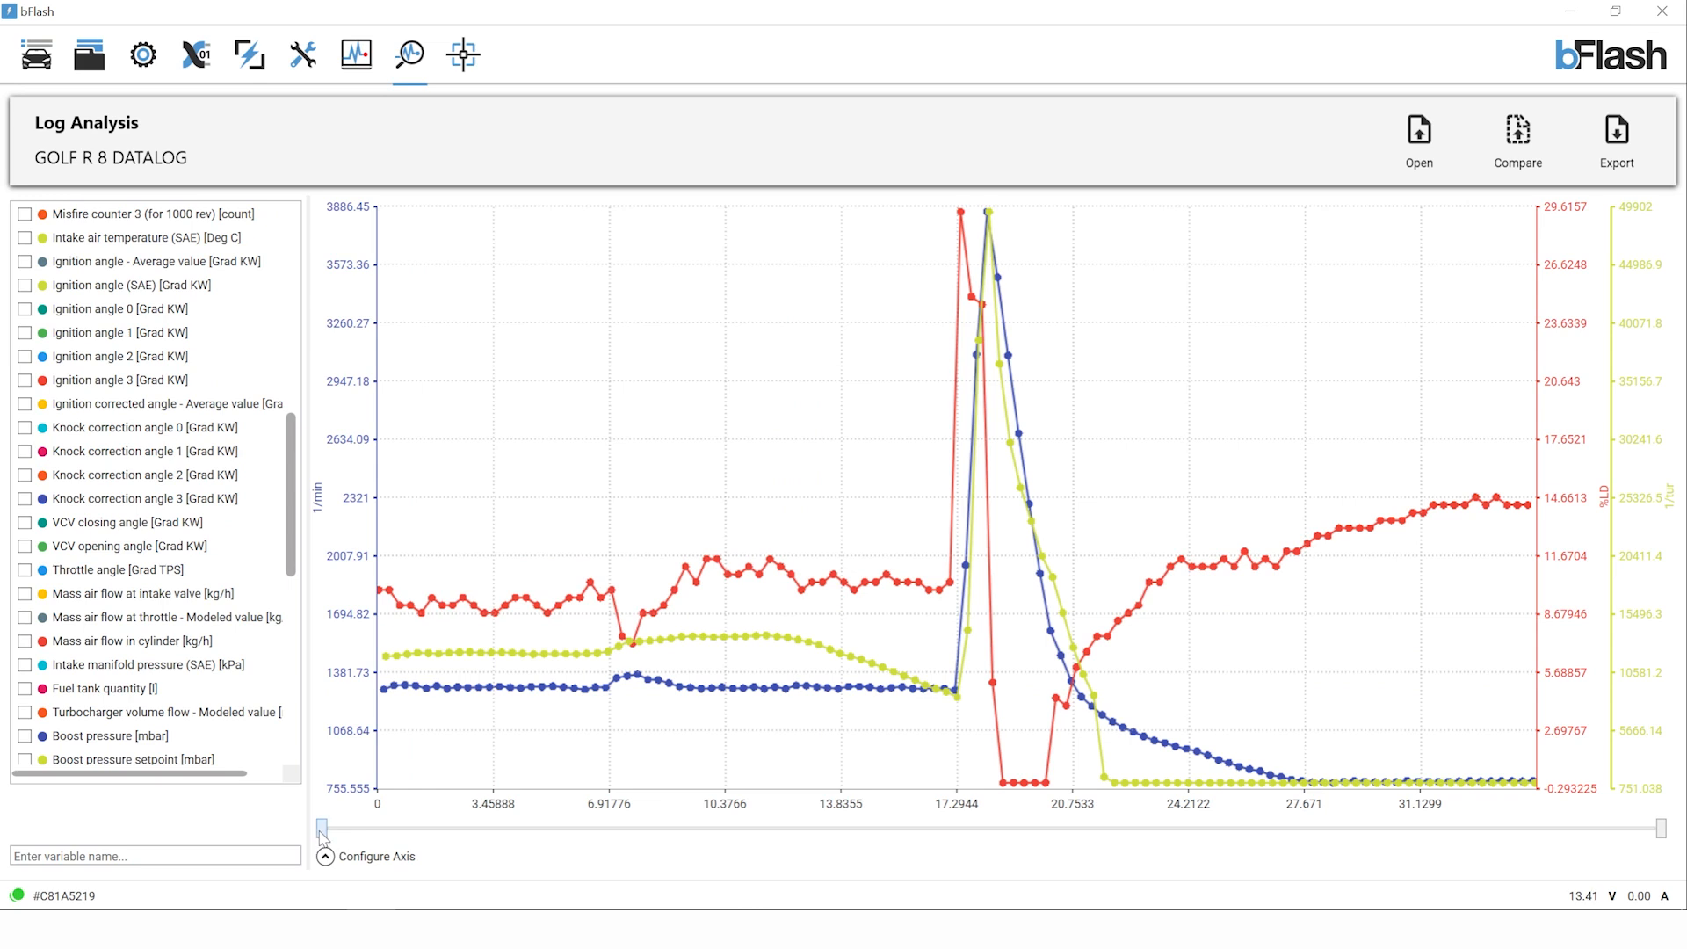
Drag the range slider handles inward until the chart spans about 15–21 seconds around the RPM peak.
drag(322, 828, 768, 829)
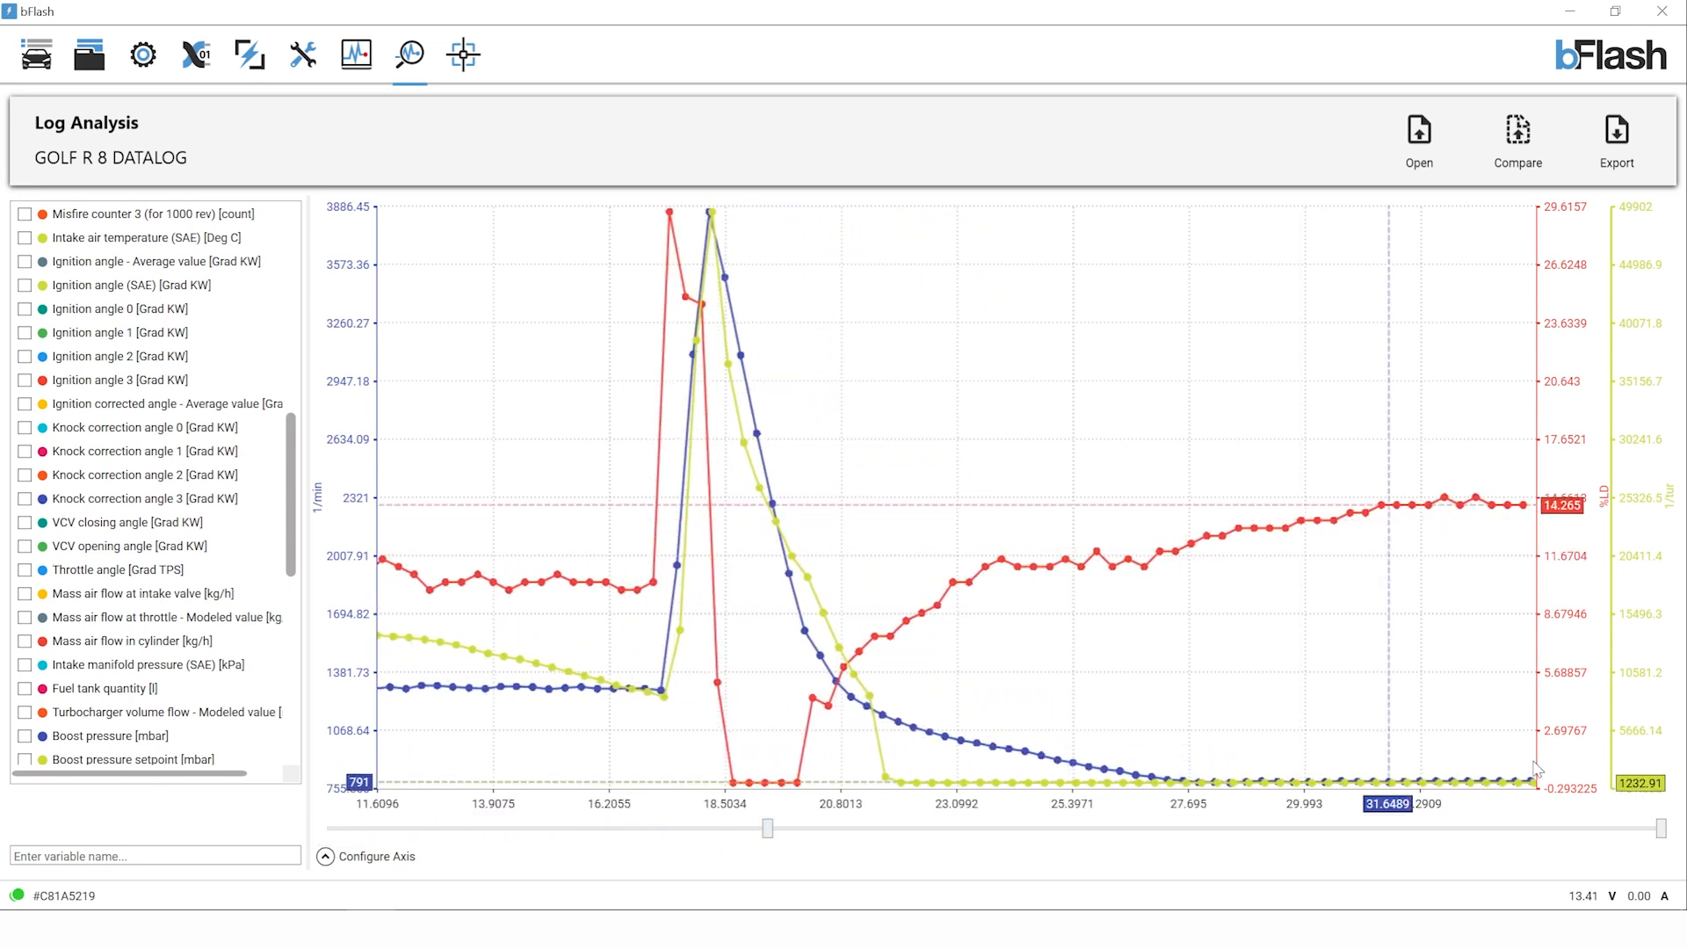
drag(1661, 828, 1344, 828)
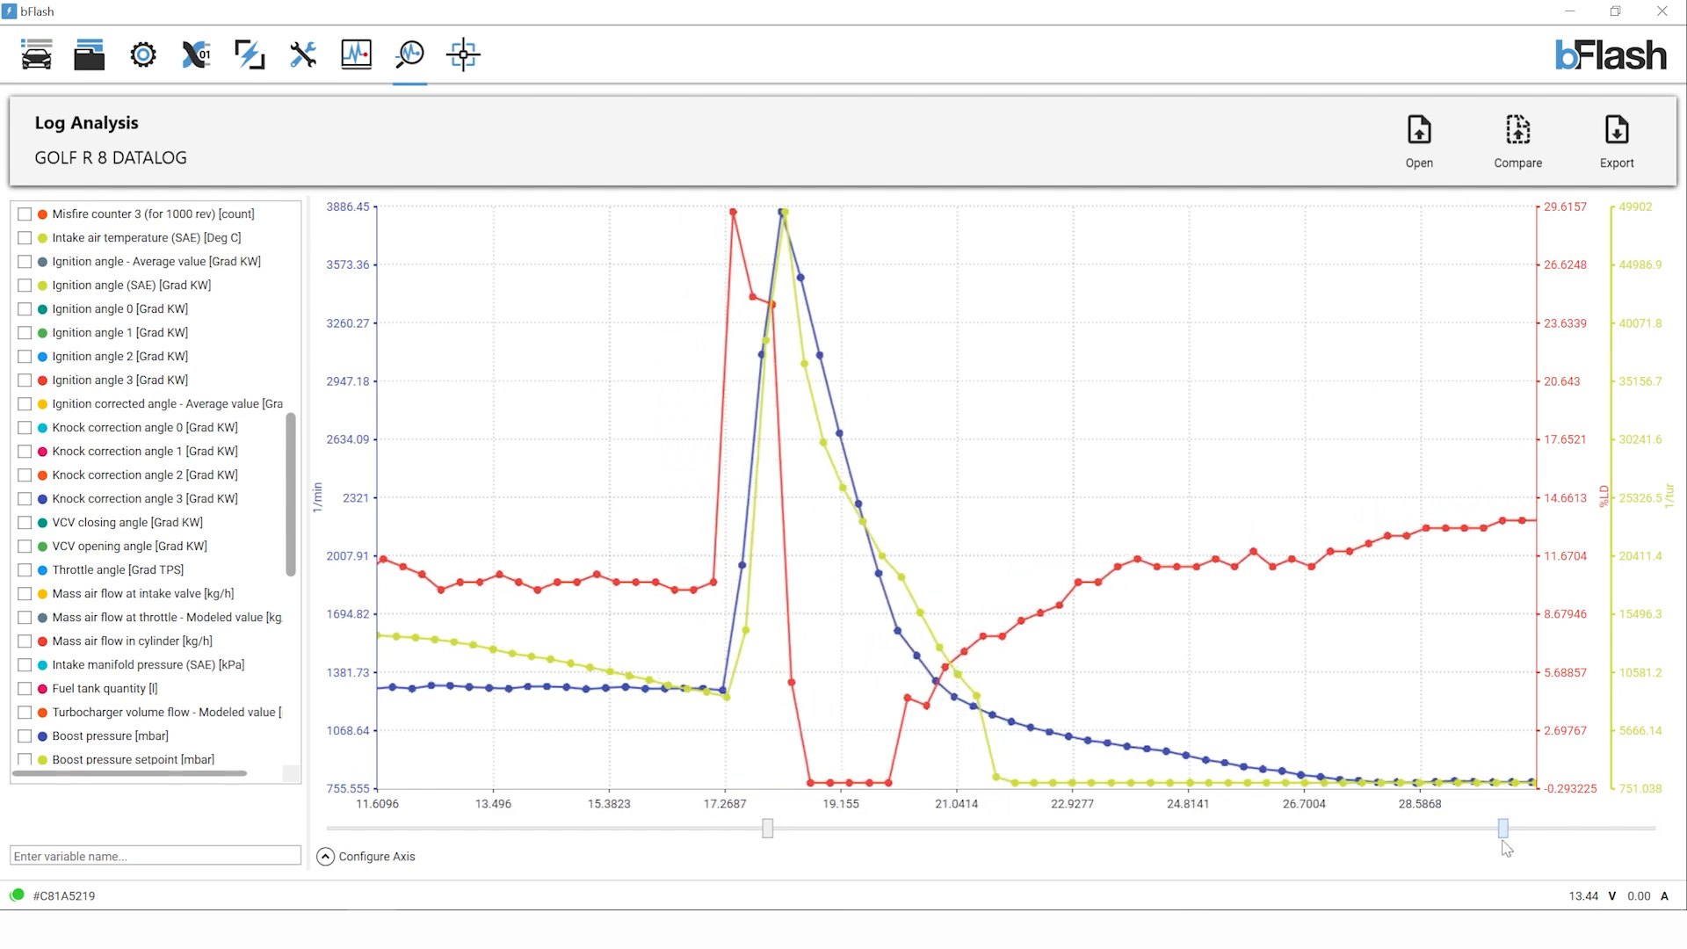
drag(1239, 828, 1210, 828)
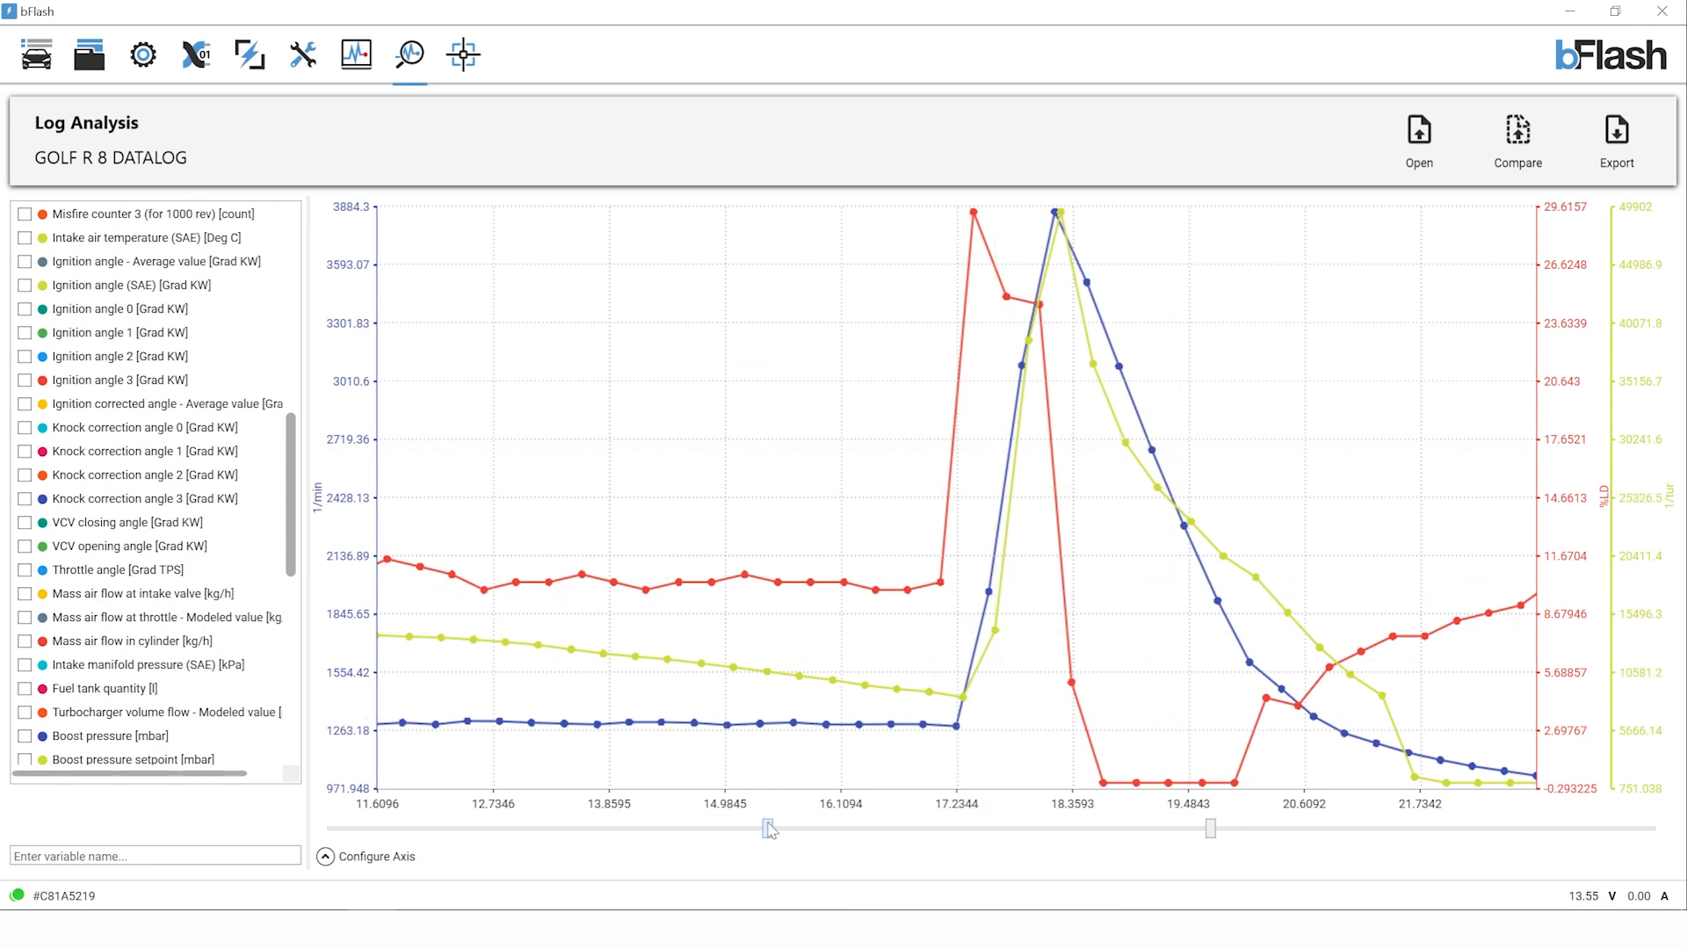
drag(771, 830, 903, 829)
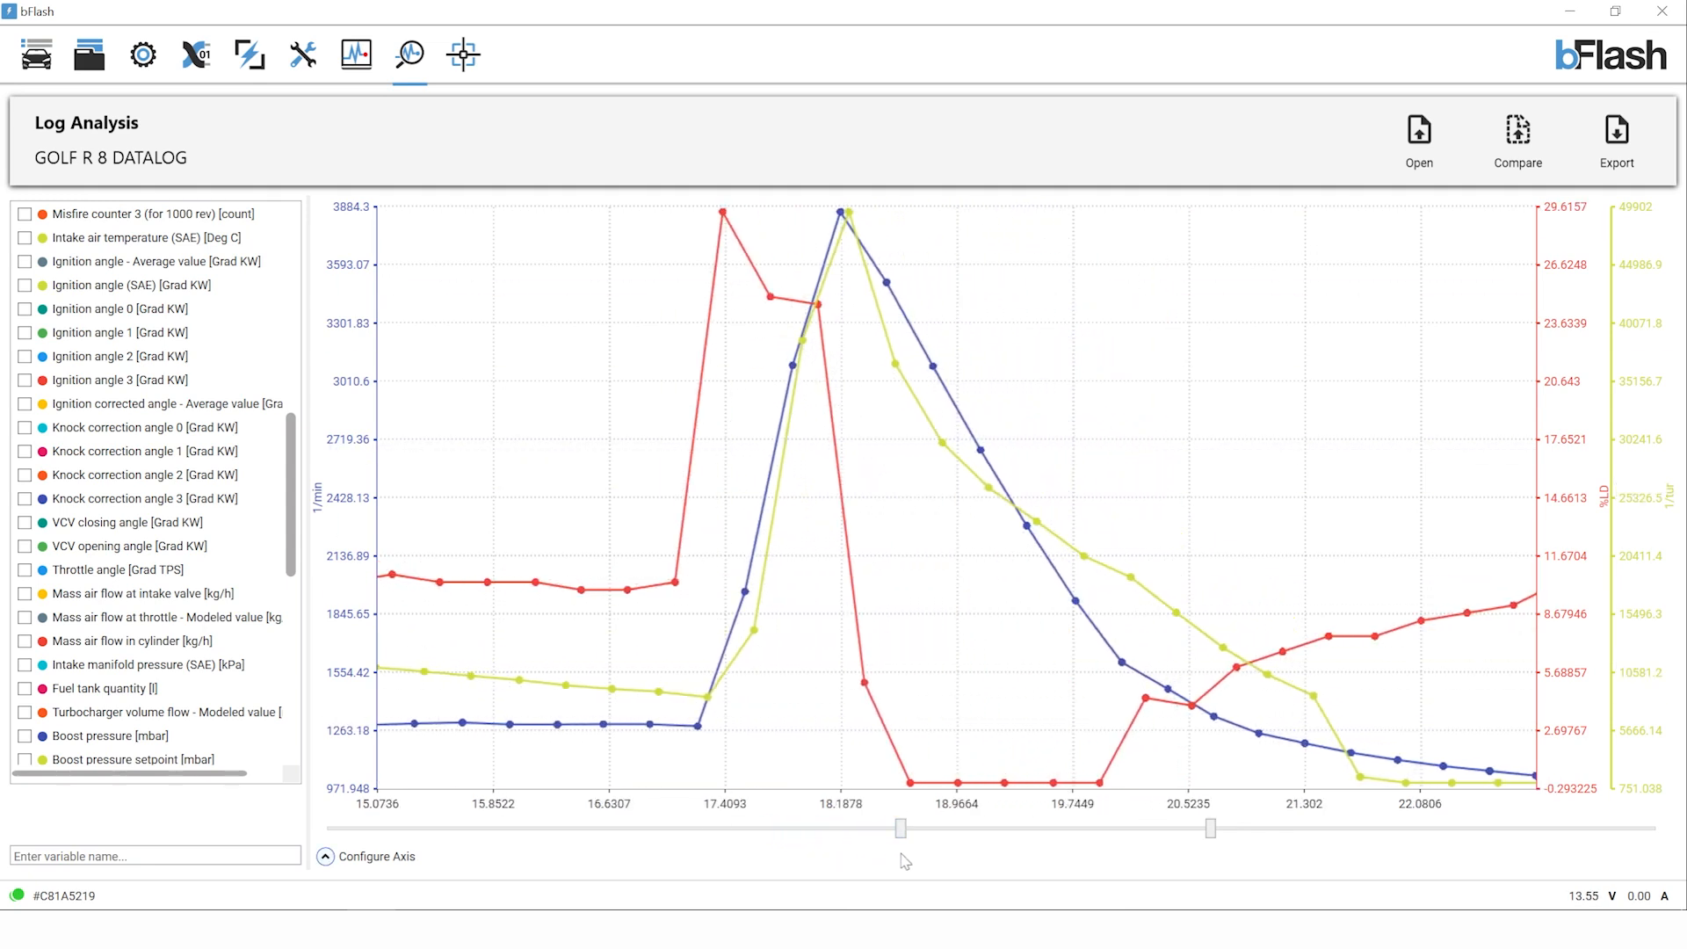
drag(1210, 829, 1139, 828)
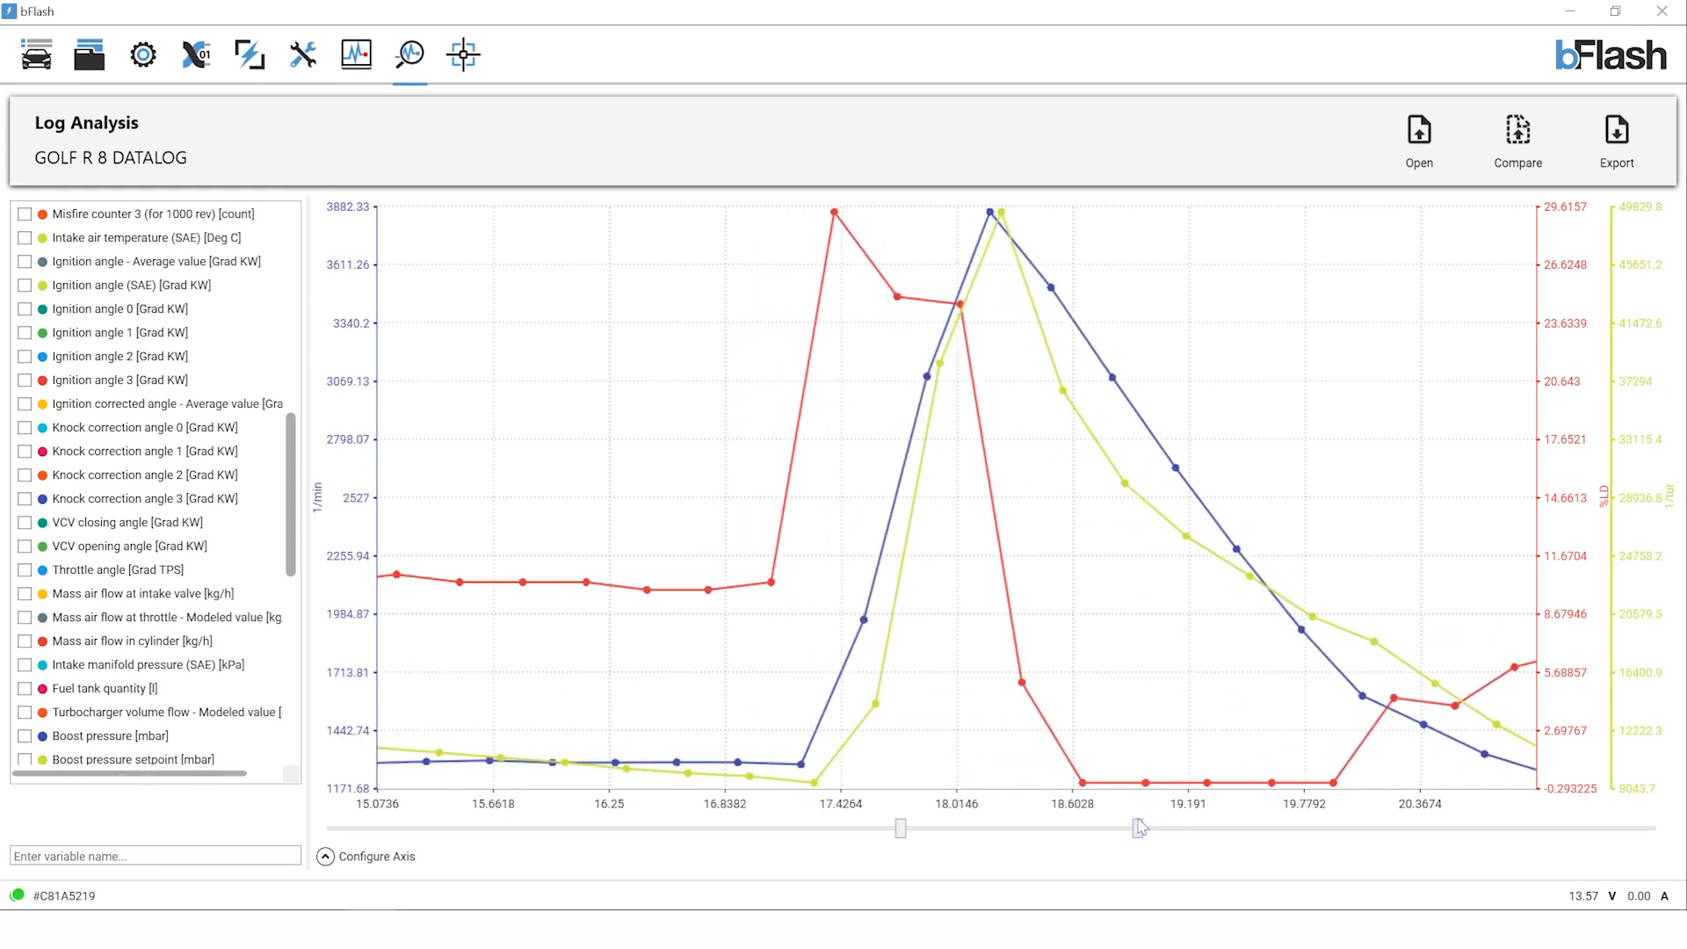